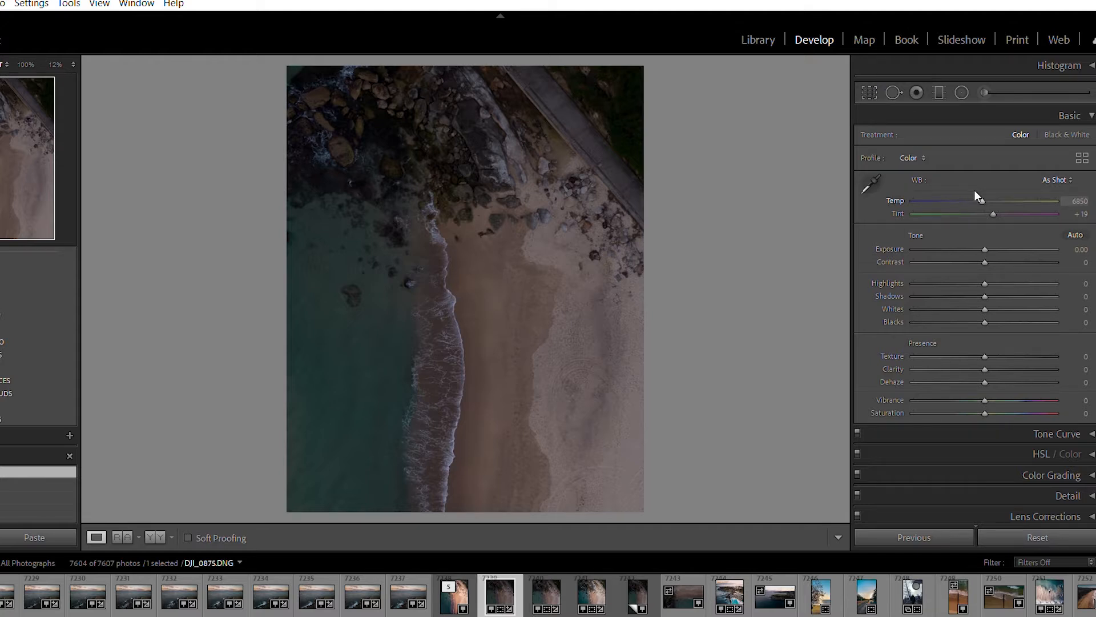
Try the white balance temperature at 2000 and reset it
drag(980, 196, 907, 193)
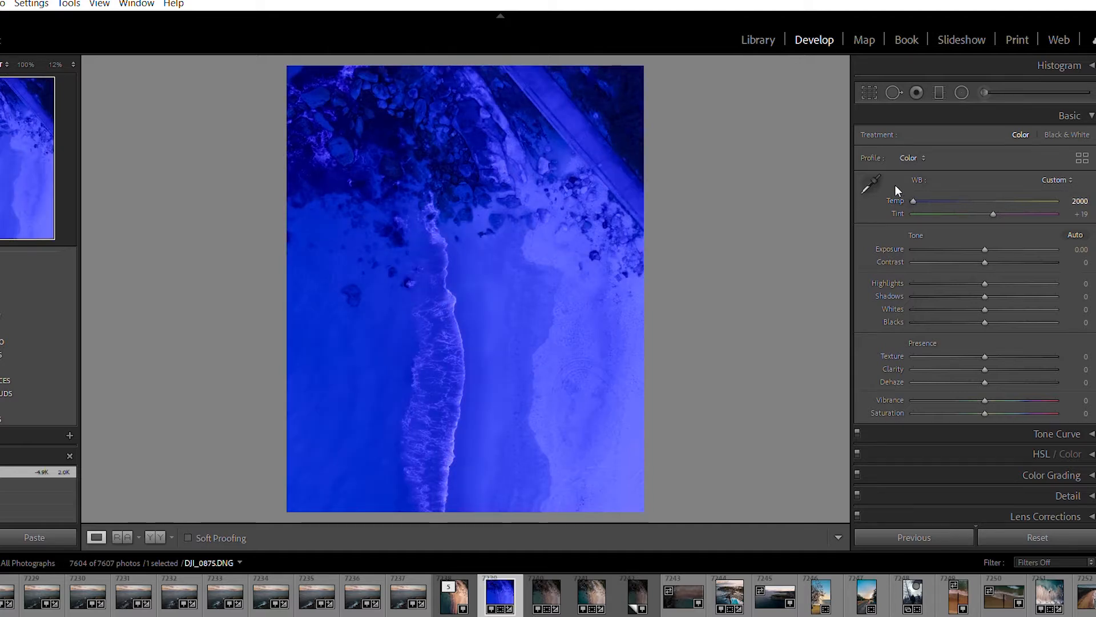
double_click(895, 185)
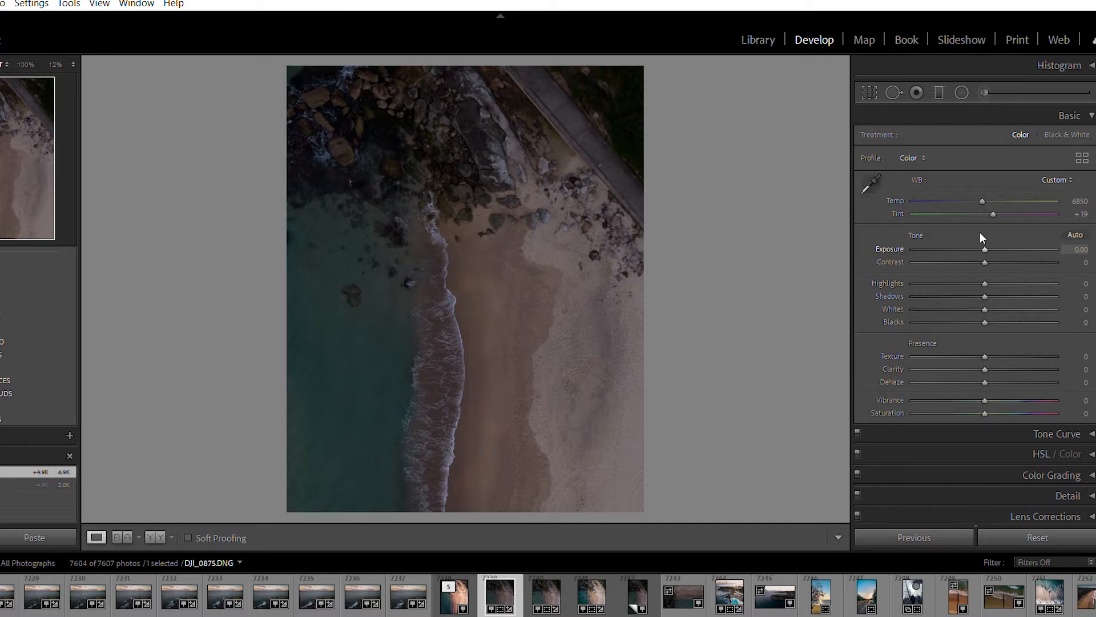
Set the photo's Exposure to +0.70 and Highlights to −20
mouse_move(986, 231)
mouse_down()
mouse_move(1062, 234)
mouse_move(997, 236)
mouse_up()
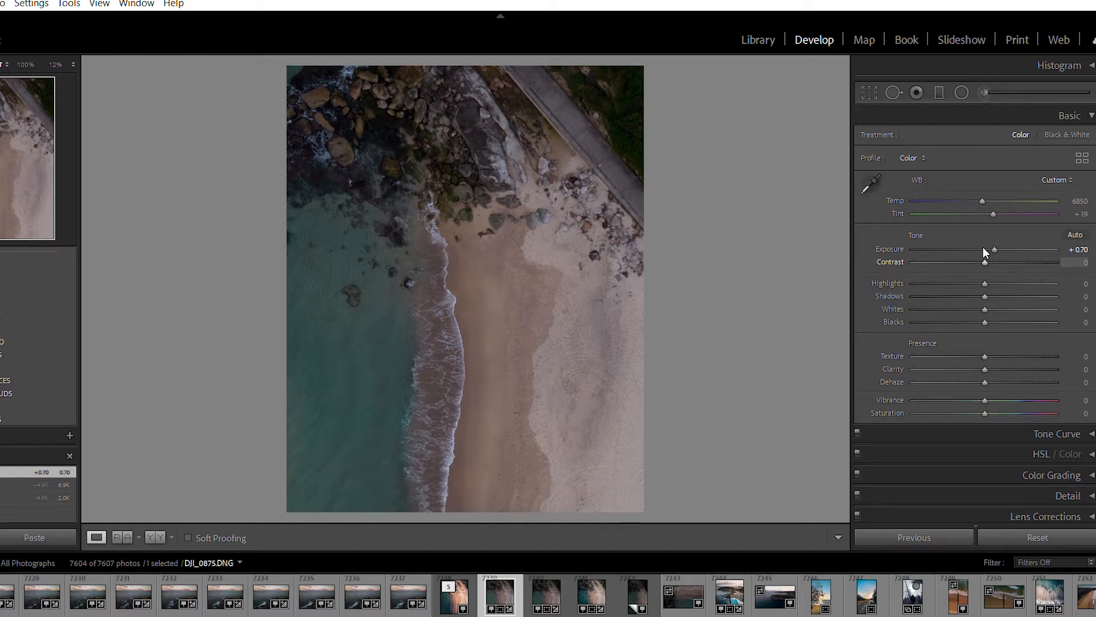
scroll(981, 268, down, 3)
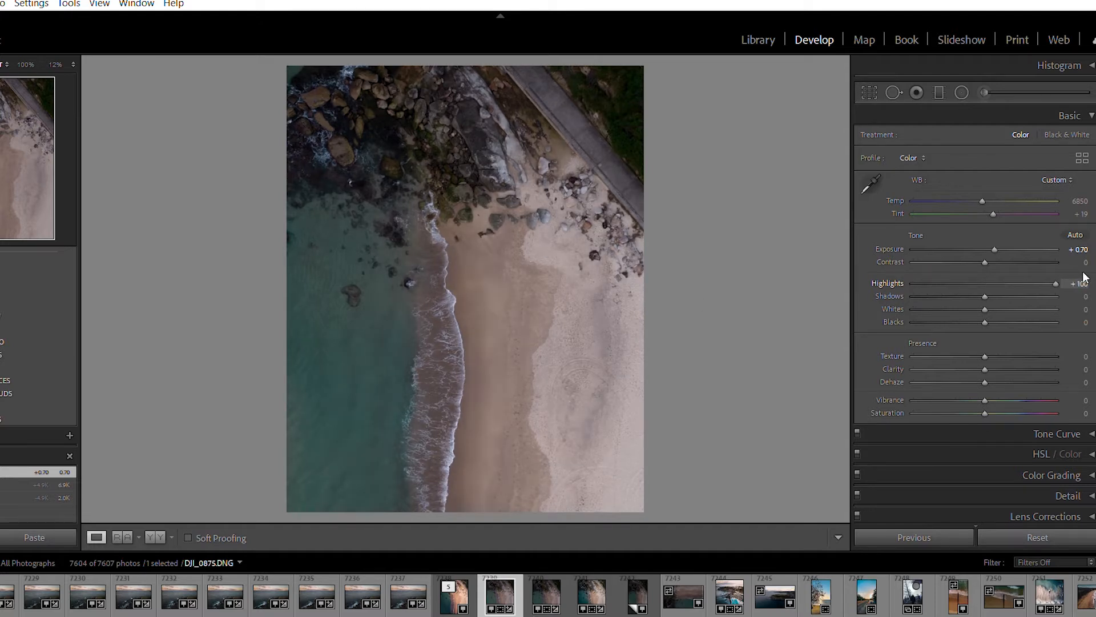
mouse_move(974, 283)
mouse_down()
mouse_move(923, 277)
mouse_move(1005, 283)
mouse_move(759, 306)
mouse_move(1029, 284)
mouse_move(970, 281)
mouse_up()
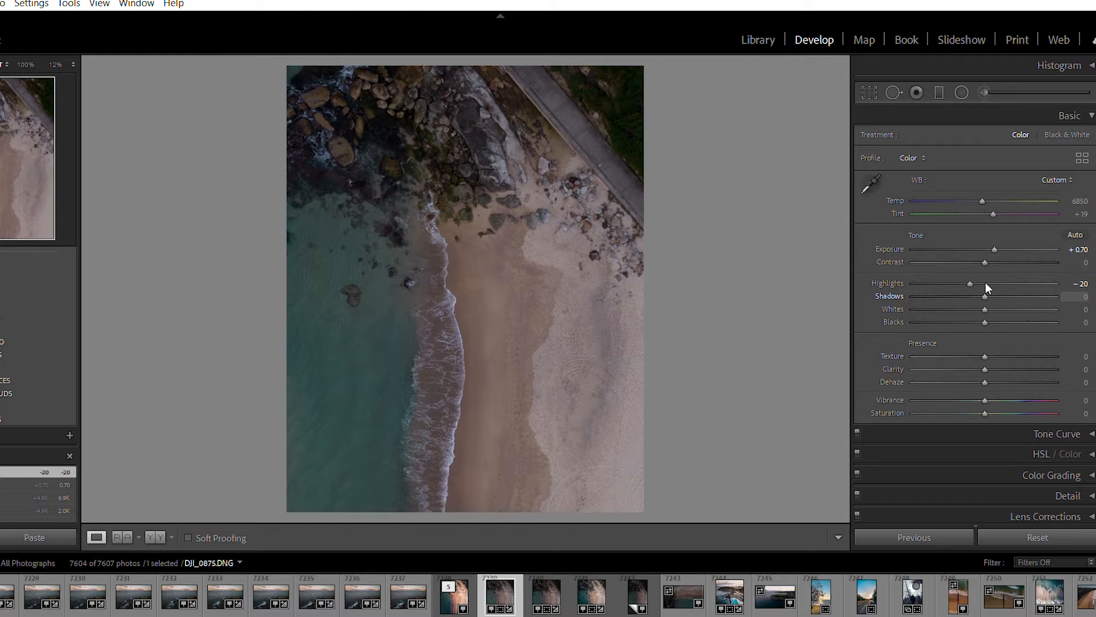
Try Shadows at +100, −4 and +51, and reset it to 0
drag(985, 296, 1057, 296)
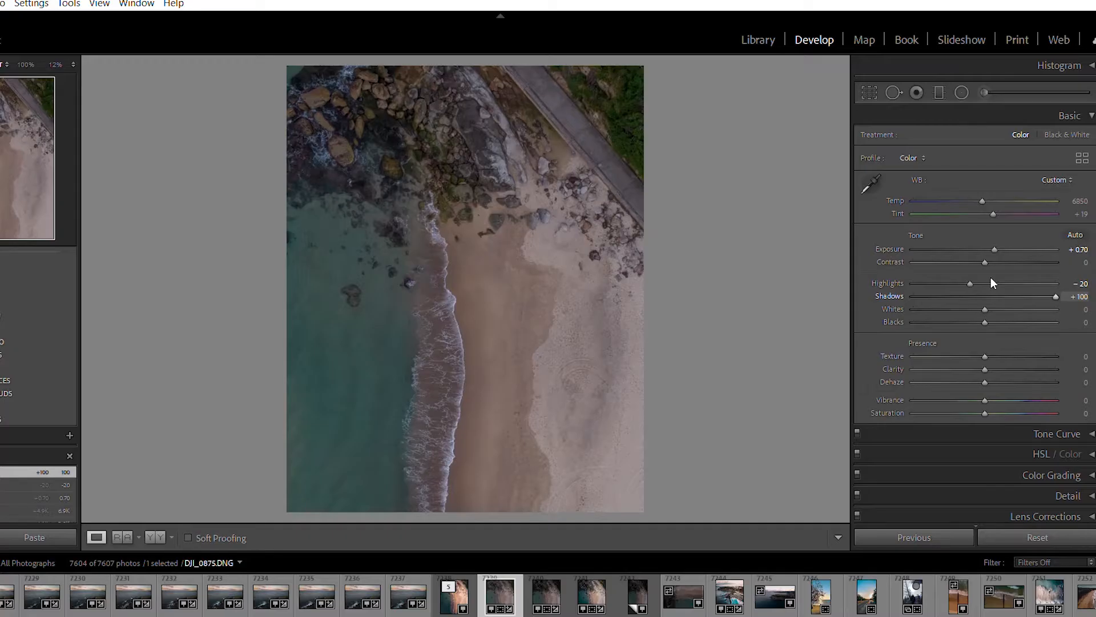
text(10)
key(Return)
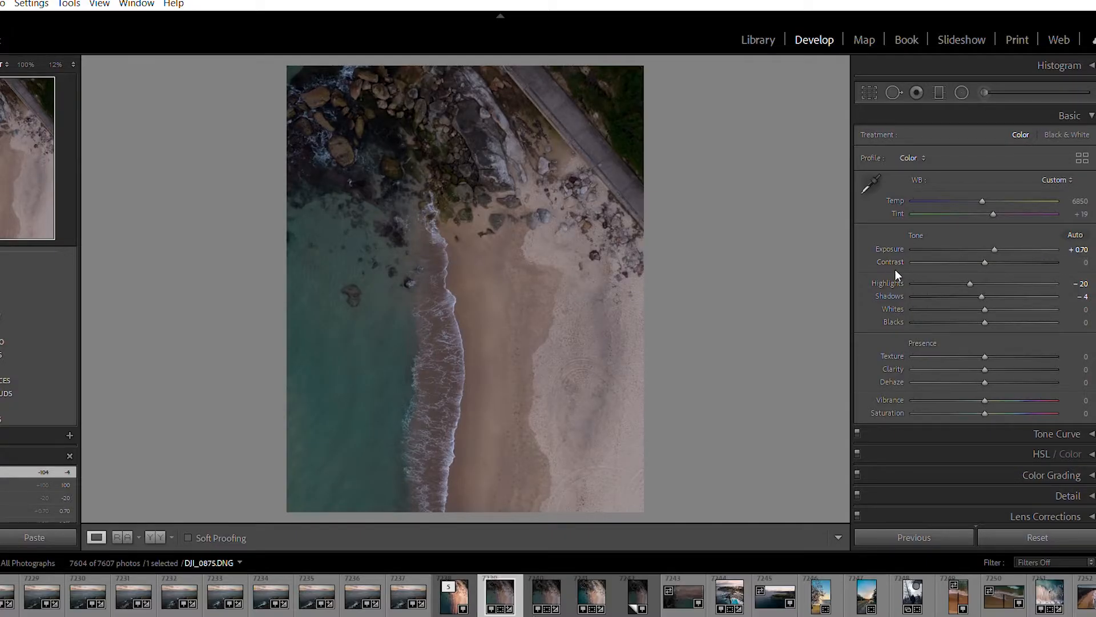
drag(972, 279, 979, 280)
drag(983, 280, 1020, 280)
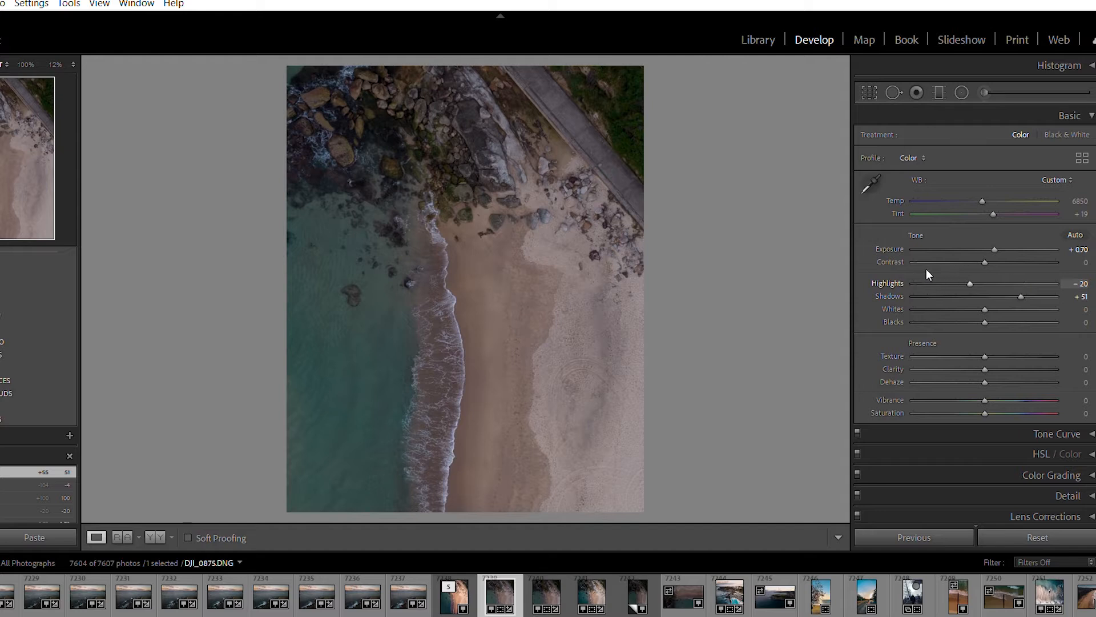
double_click(888, 281)
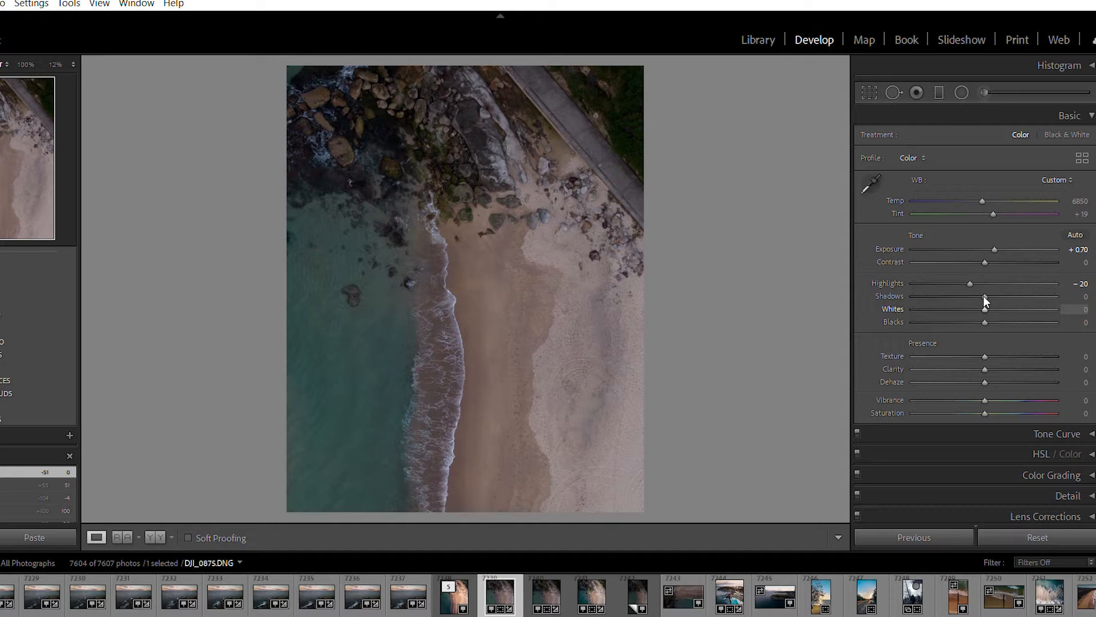
Set Whites to +19, Blacks to −31 and Texture to −5
drag(983, 296, 963, 312)
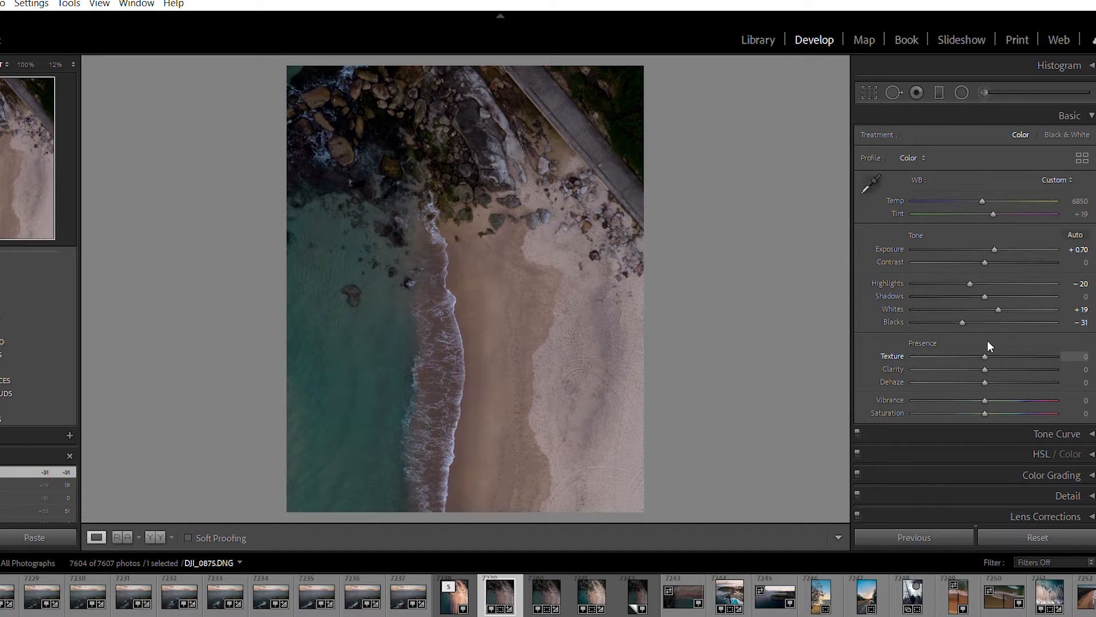
drag(985, 357, 1056, 357)
drag(1046, 358, 985, 347)
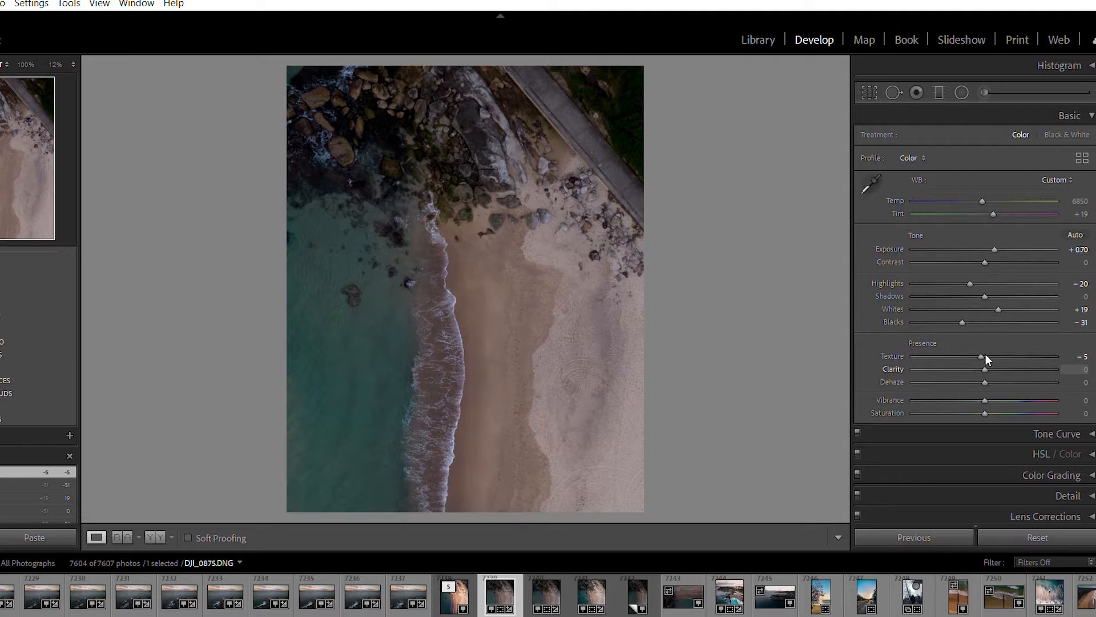
Set Clarity to −10, Dehaze to +15 and Vibrance to +20
drag(985, 369, 1057, 369)
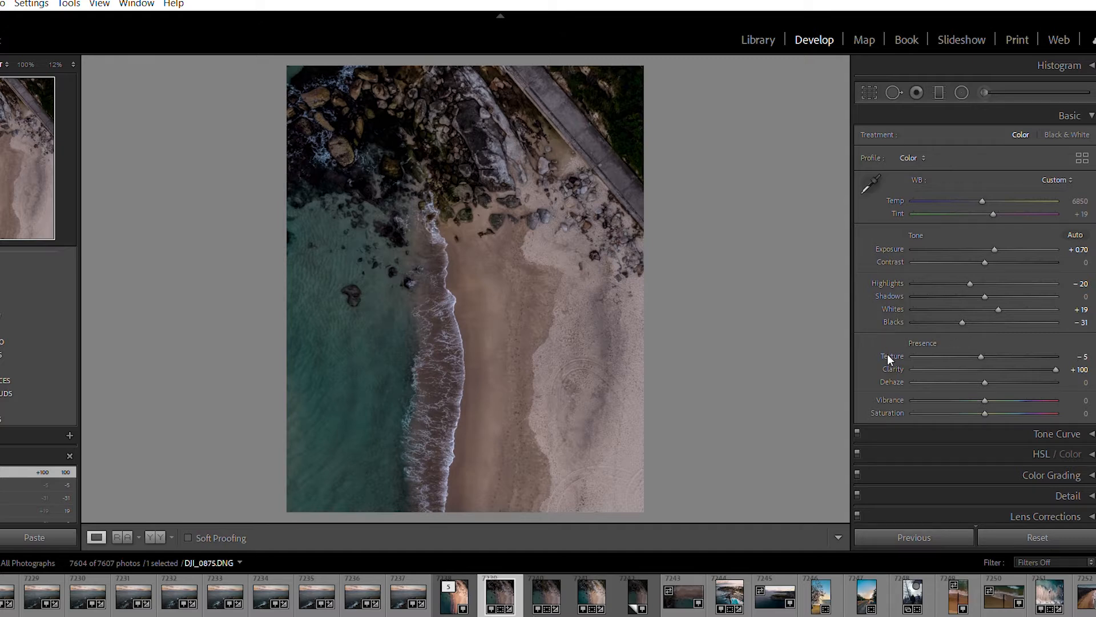
double_click(892, 368)
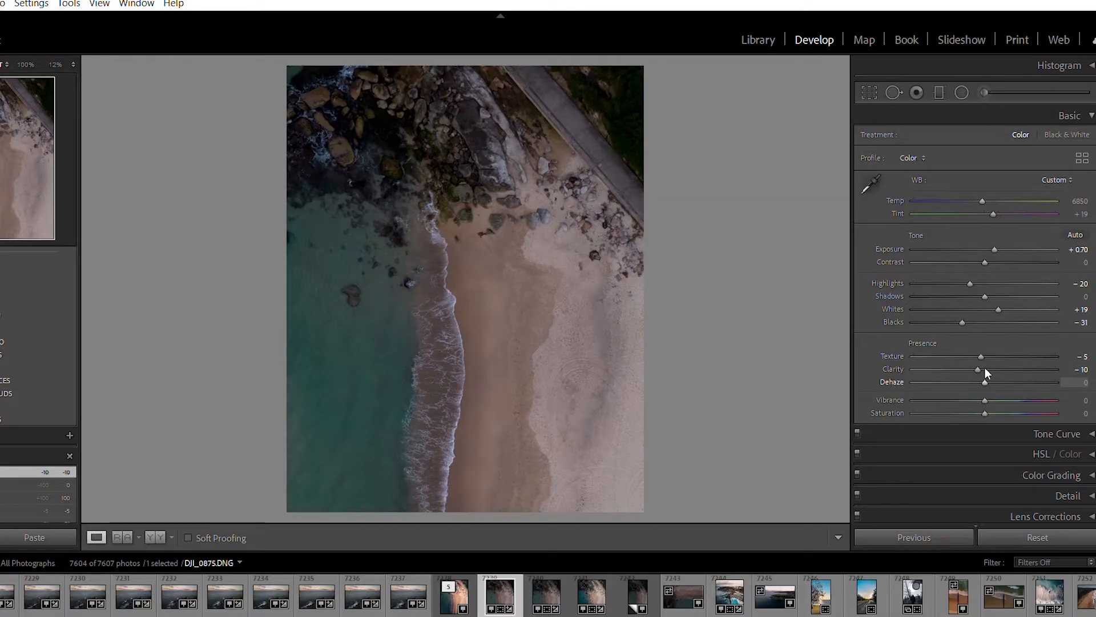
drag(990, 370, 994, 369)
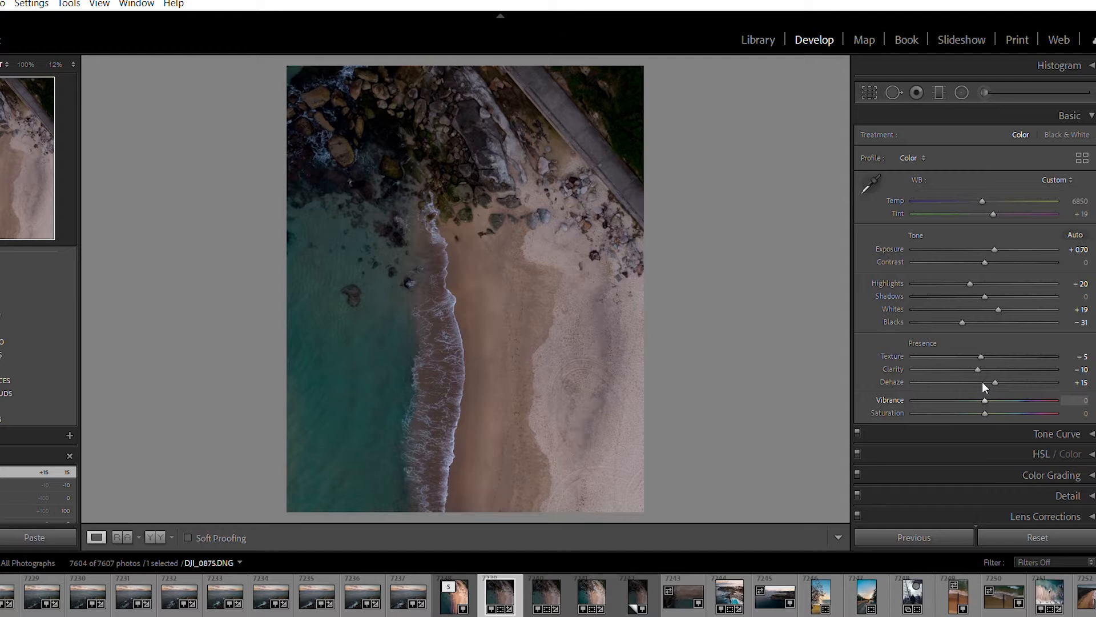
drag(987, 385, 996, 387)
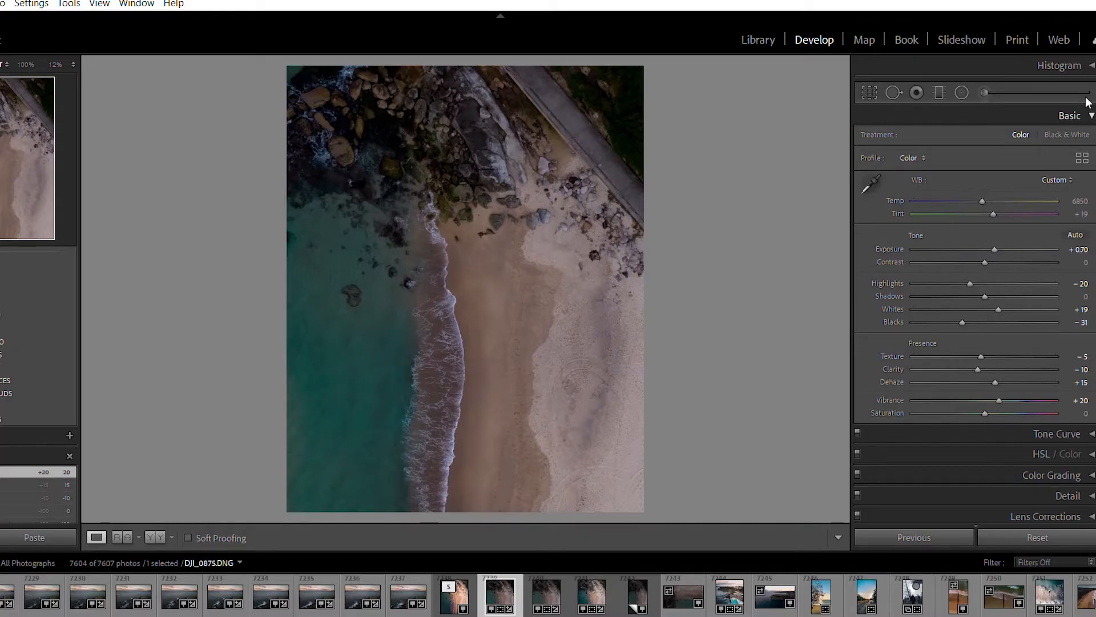
Compare the edited beach photo with its unedited version
key(backslash)
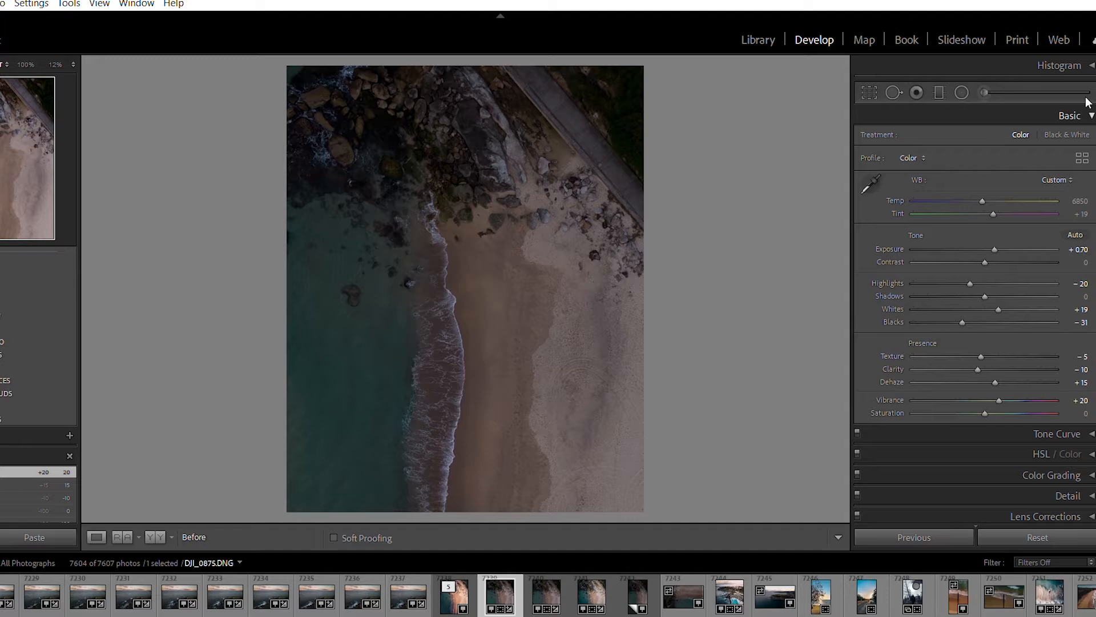
key(backslash)
key(backslash)
key(backslash)
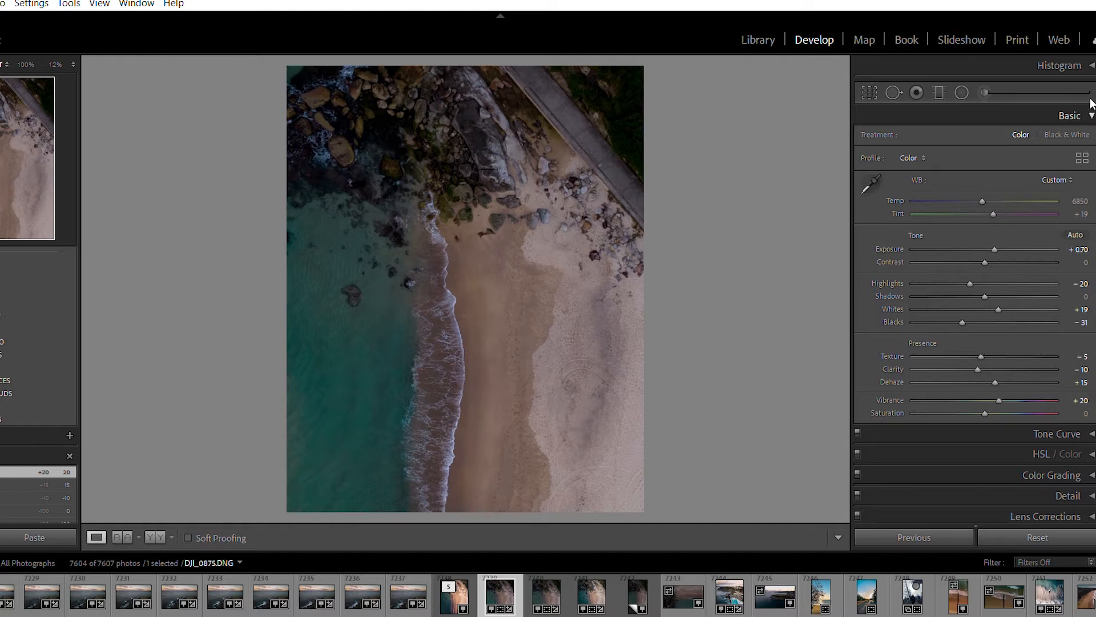
Add three points along the tone curve, one each in the shadows, midtones and highlights
click(1089, 114)
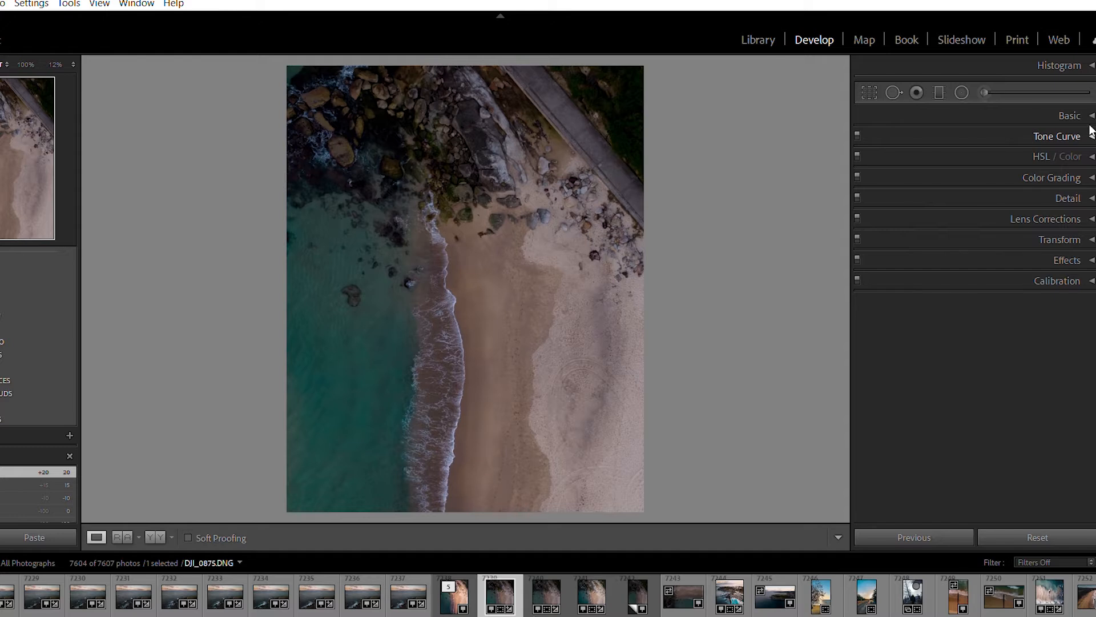
click(1090, 132)
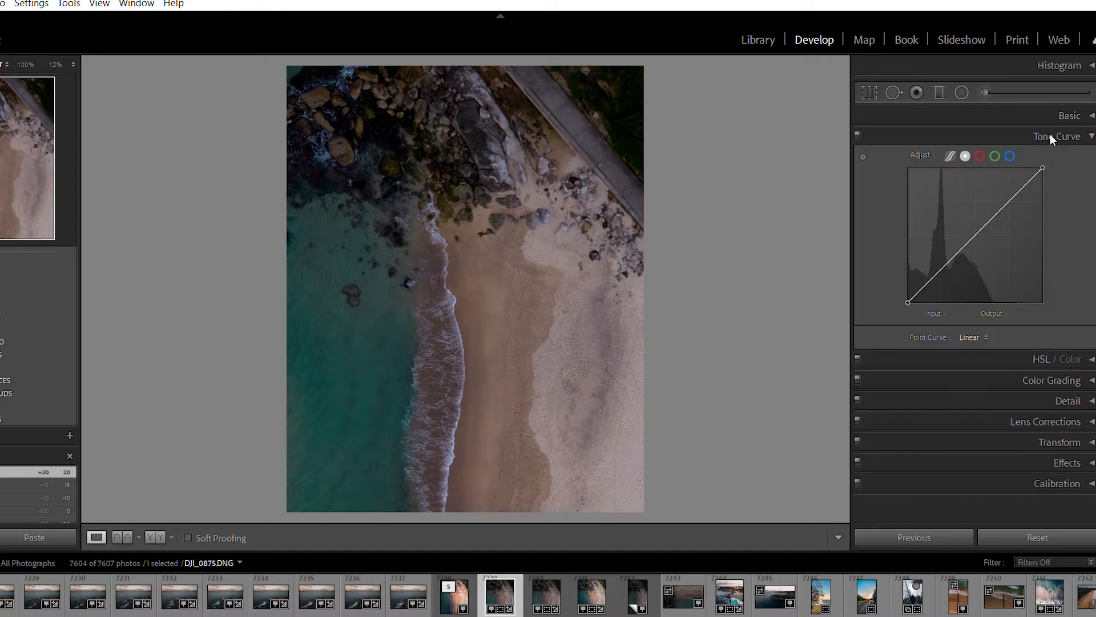
click(944, 265)
click(977, 234)
click(1006, 206)
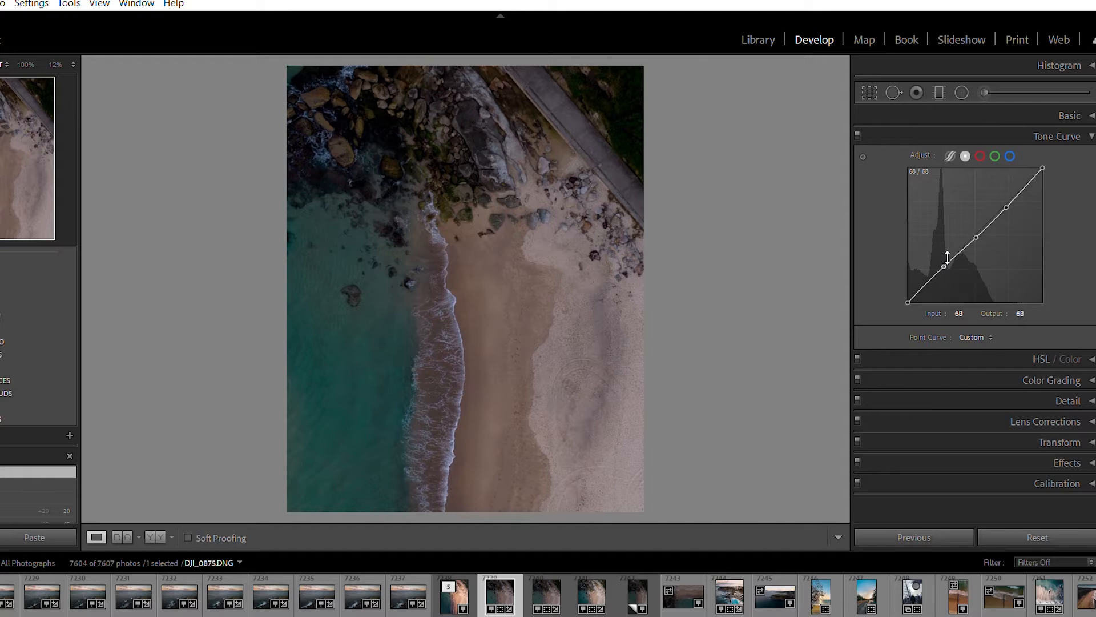
Try lowering the curve's shadow point to output 41 and adjusting the highlight point, and undo these changes
drag(945, 253, 945, 281)
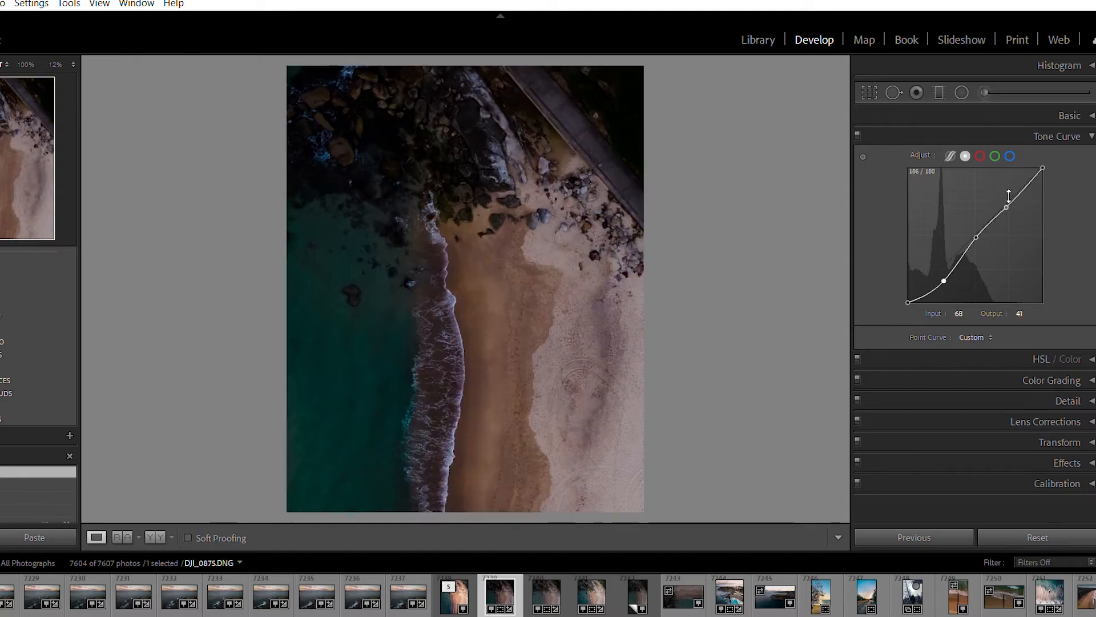
mouse_move(1008, 191)
mouse_down()
mouse_move(1004, 171)
mouse_move(1020, 214)
mouse_move(1010, 192)
mouse_up()
key(ctrl+z)
key(ctrl+z)
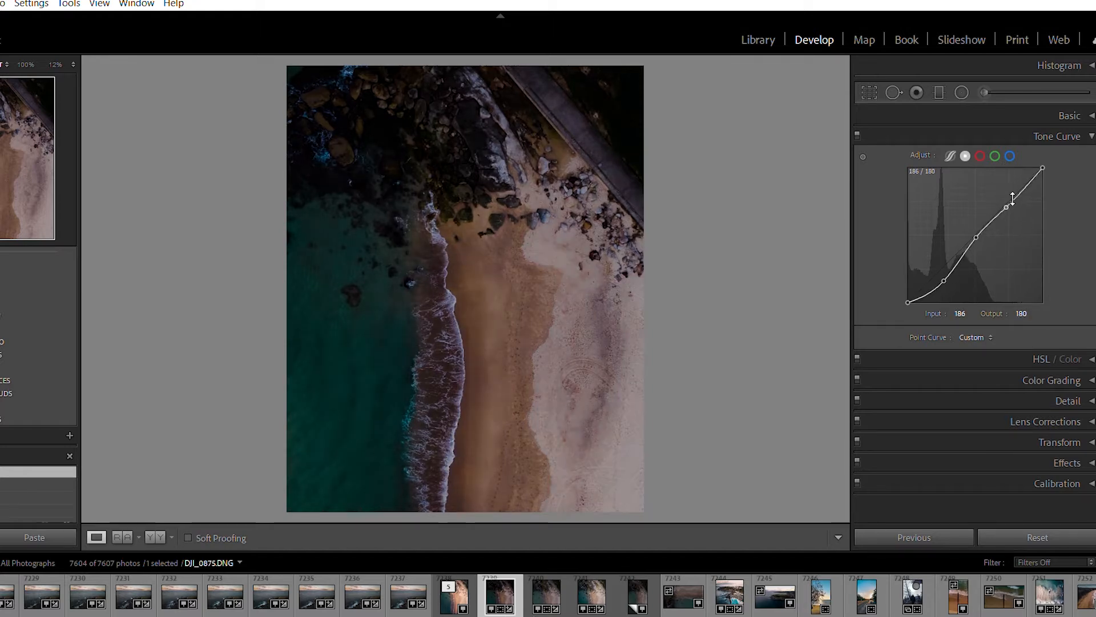
Form a gentle S-curve by lowering the shadow point to input 62, output 51 and raising the highlight point
drag(943, 248, 942, 257)
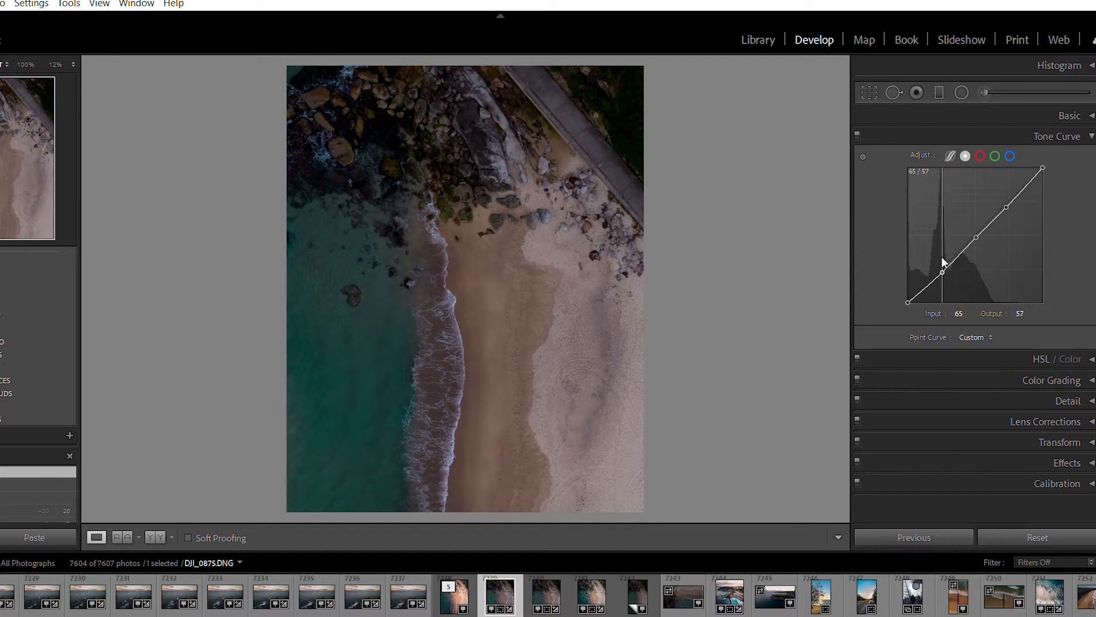
drag(943, 262, 942, 262)
drag(1007, 200, 1007, 180)
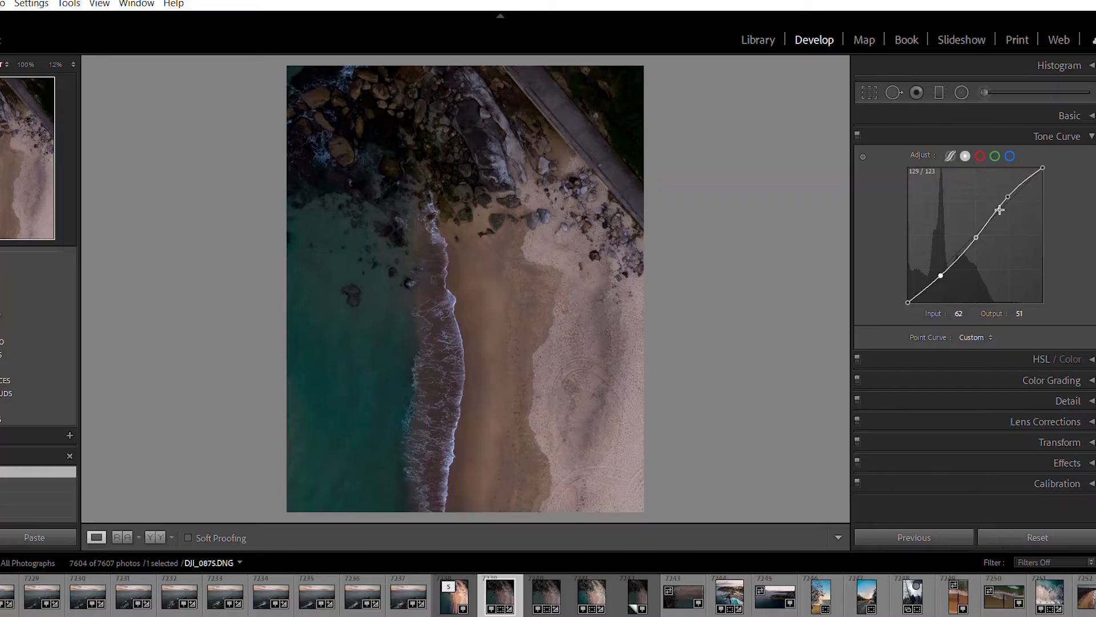
Fade the tone curve's ends by slightly lowering the white end point and raising the black end point to output 8
drag(1044, 161, 1043, 173)
drag(908, 292, 909, 292)
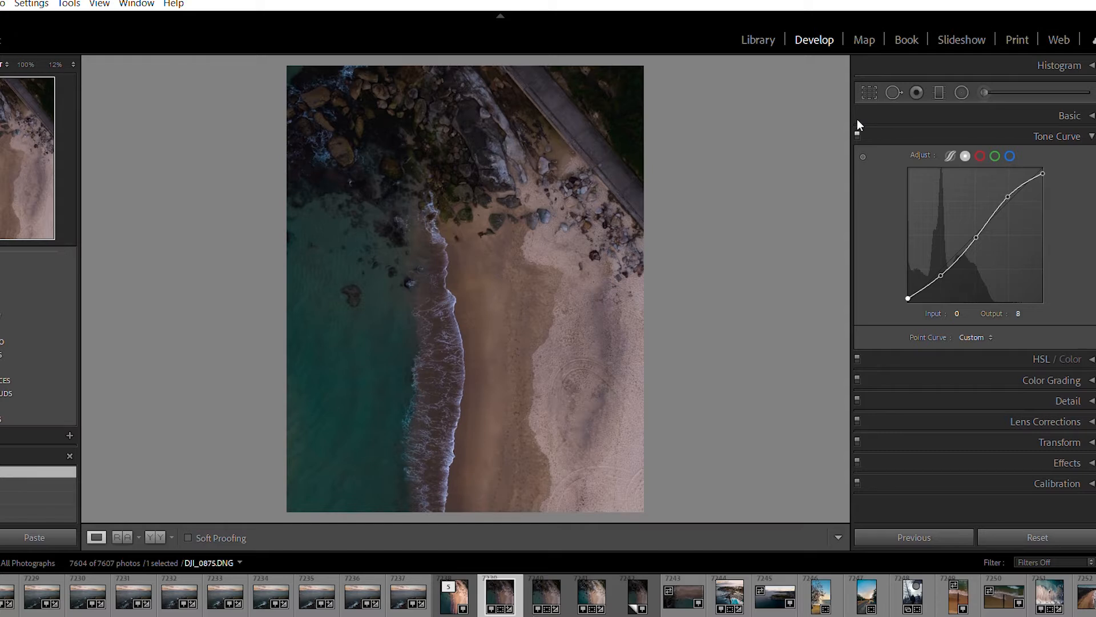
Compare the photo with the tone curve adjustment switched off and on
click(857, 135)
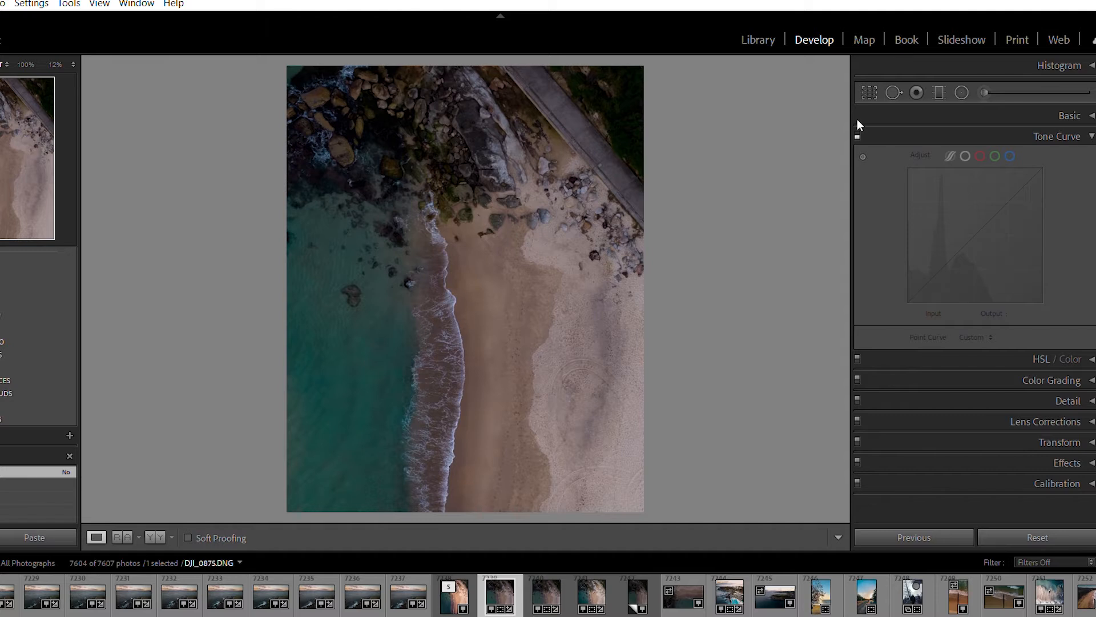
click(857, 121)
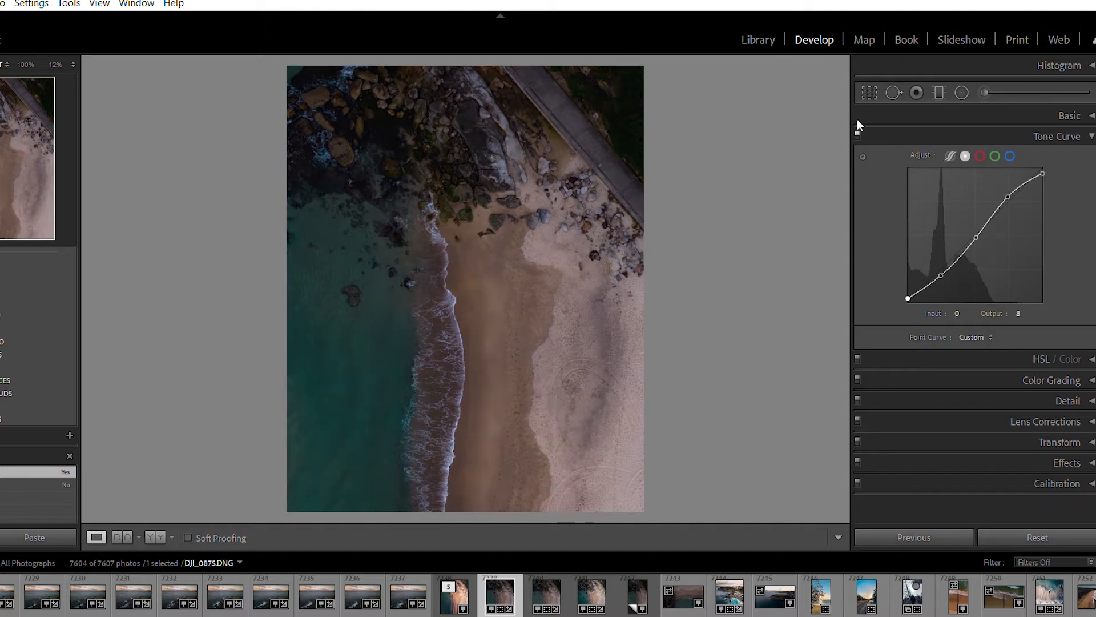
click(858, 121)
click(857, 122)
Adjust the basic tone again, setting Exposure to +1.02 and Highlights to −46
click(1090, 129)
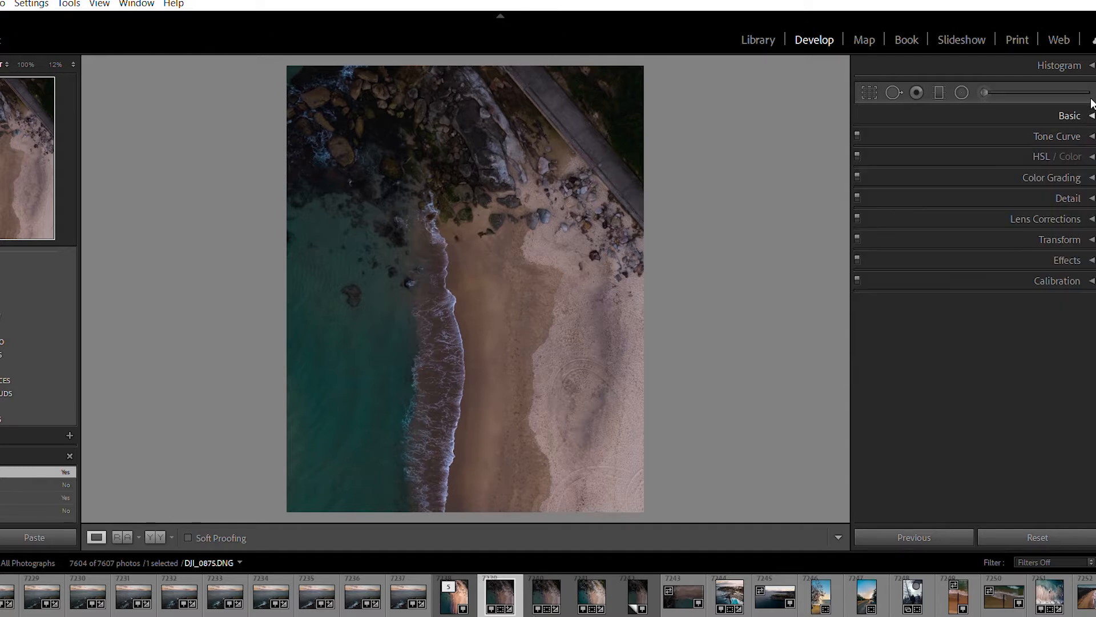
click(1091, 115)
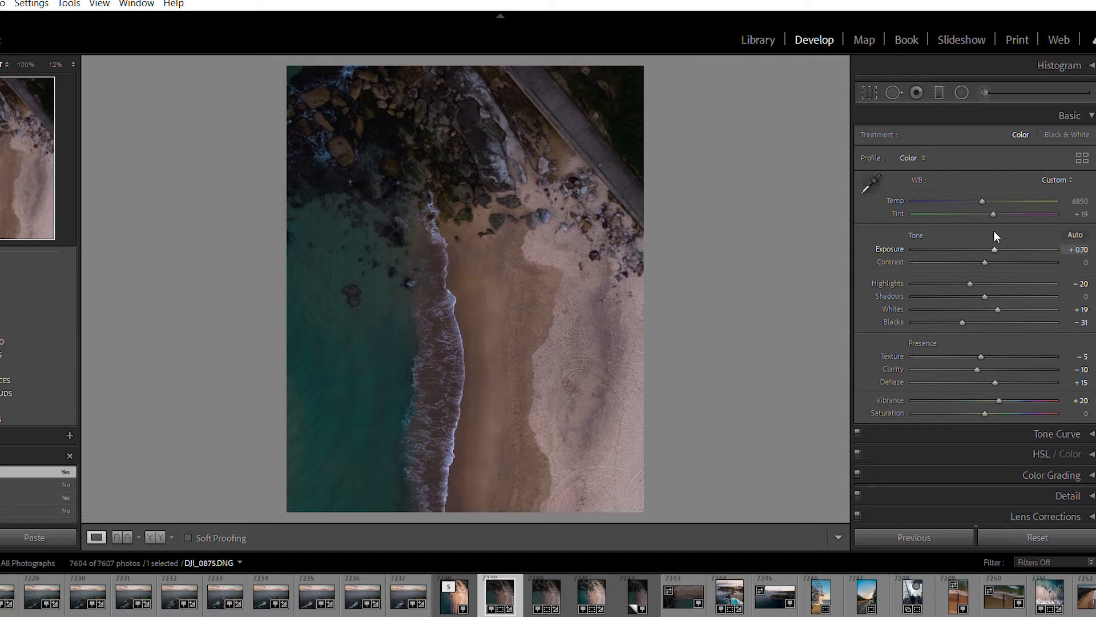
drag(994, 231, 999, 232)
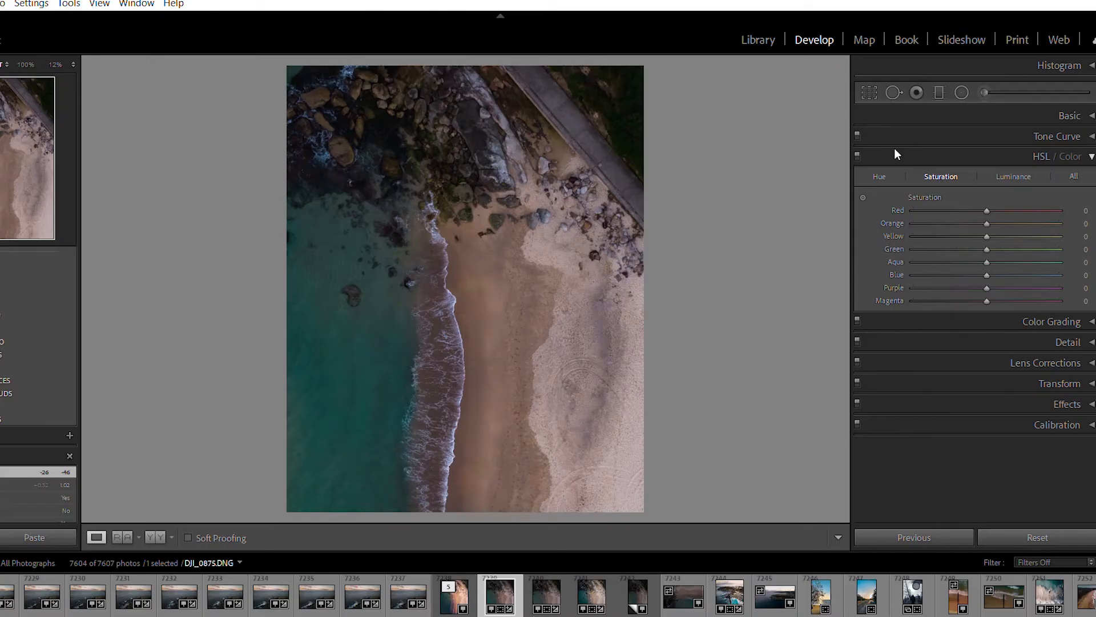
Set the Orange hue to −24 and the Yellow hue to −21 in the HSL adjustments
click(878, 169)
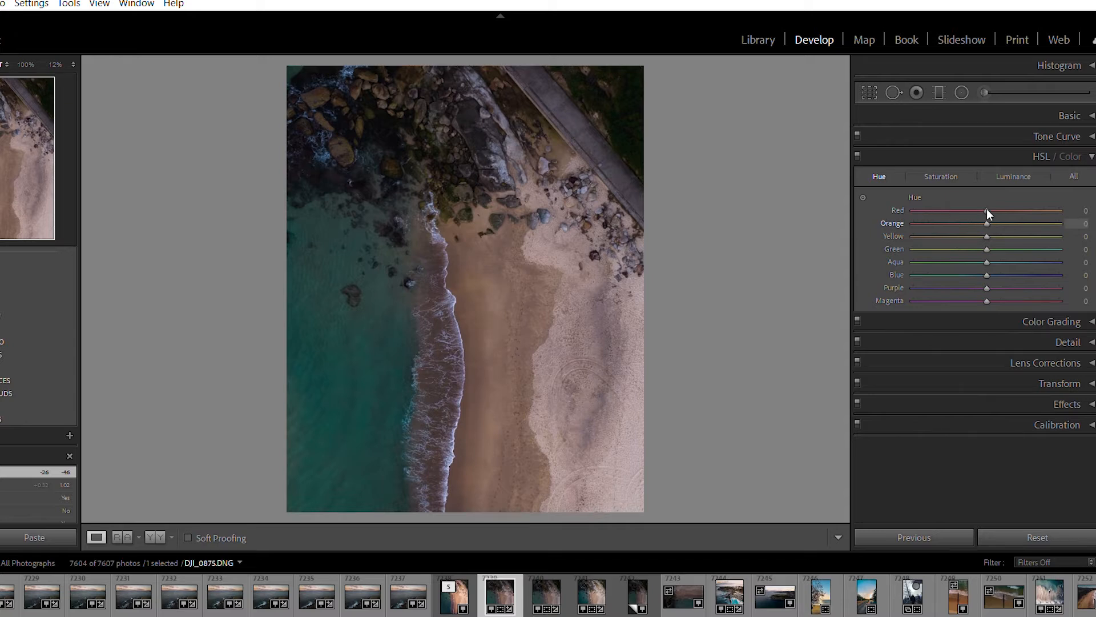
drag(976, 209, 973, 210)
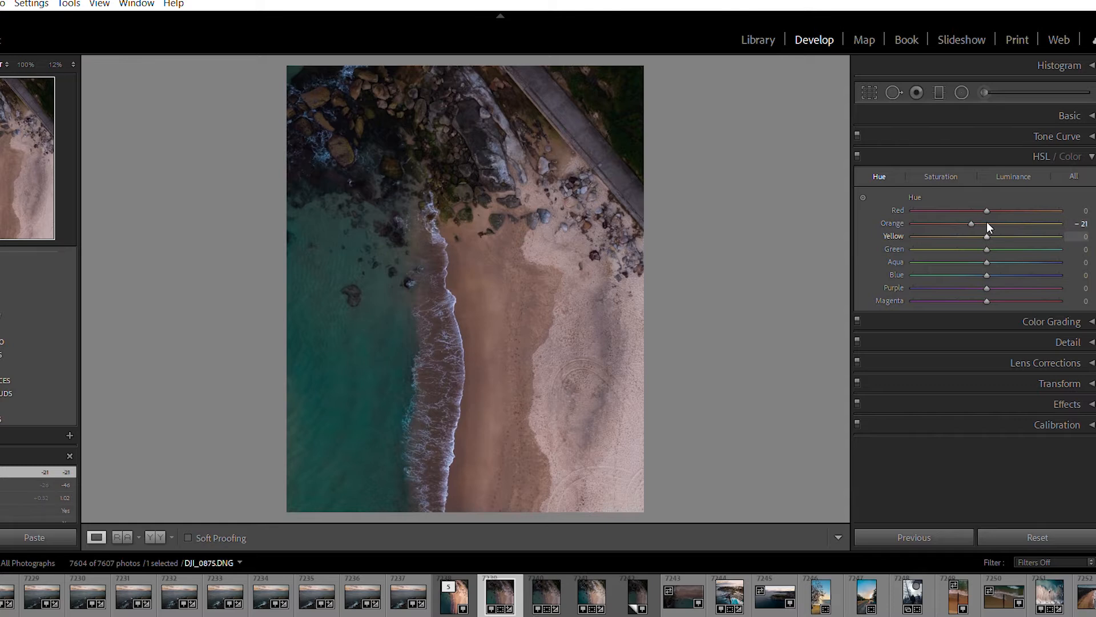
drag(983, 221, 978, 221)
drag(969, 223, 971, 235)
Try shifting the Green hue to both extremes and reset it to 0
drag(987, 249, 1062, 234)
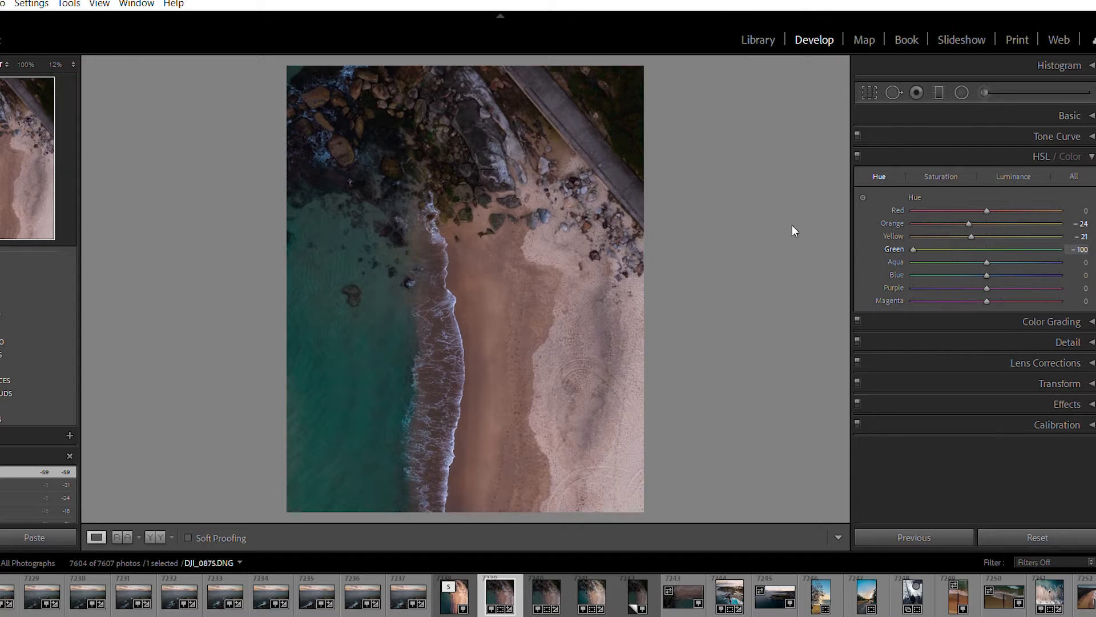
drag(1059, 249, 972, 242)
double_click(896, 232)
Try shifting the Aqua hue up to +100 and the Blue hue, and reset the hue shift to 0
drag(985, 249, 1059, 249)
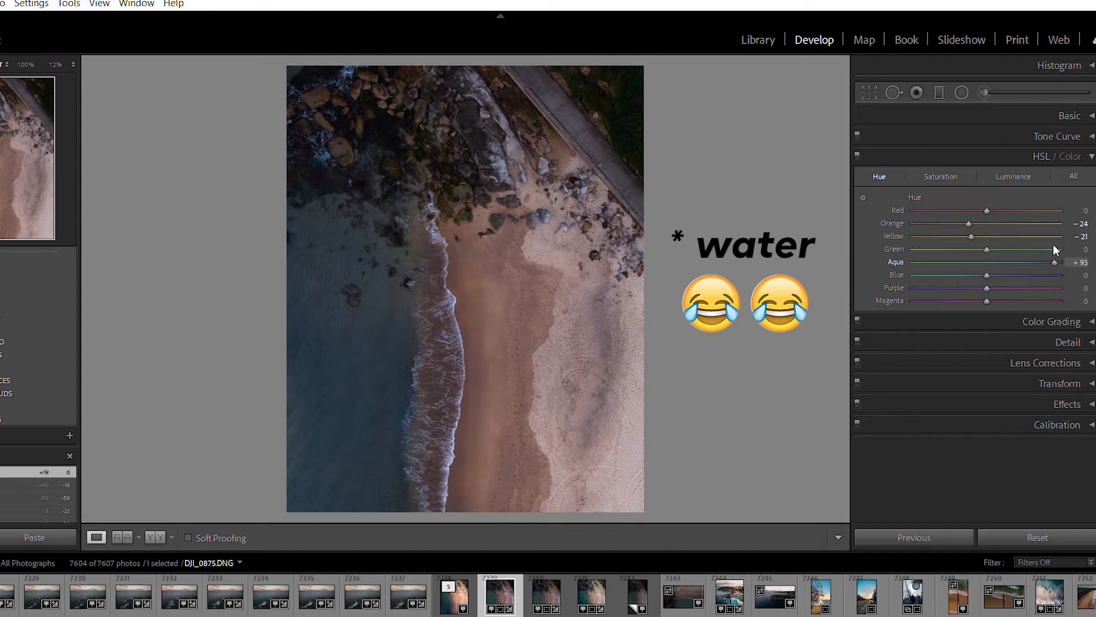
drag(1057, 246, 1040, 250)
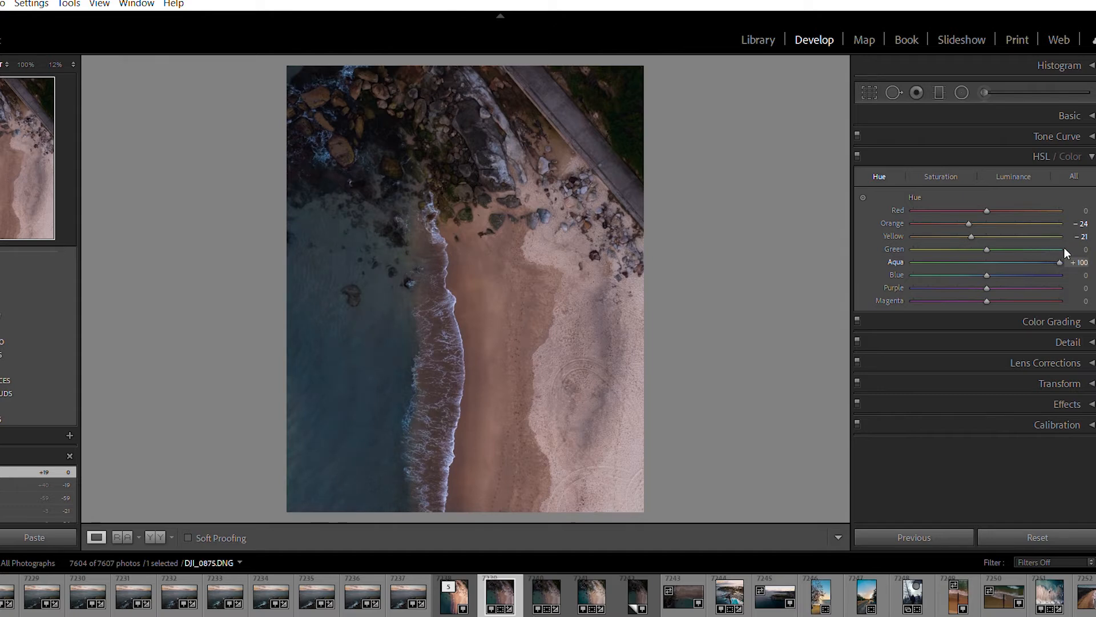
drag(1019, 250, 986, 253)
drag(980, 256, 799, 270)
drag(962, 247, 960, 274)
double_click(892, 275)
Set the HSL saturation of Orange to +29, Yellow to −25, Aqua to −15 and Blue to −15
click(955, 176)
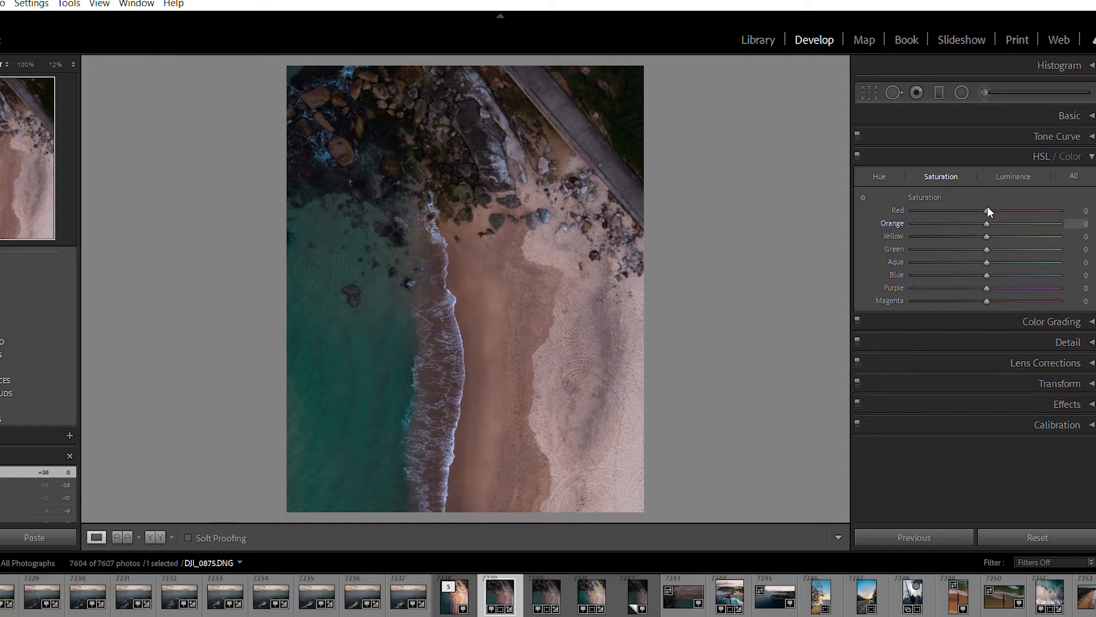
drag(987, 207, 1093, 205)
drag(1093, 206, 1006, 215)
drag(1009, 210, 970, 228)
mouse_move(986, 261)
mouse_down()
mouse_move(838, 263)
mouse_move(1062, 262)
mouse_move(979, 260)
mouse_up()
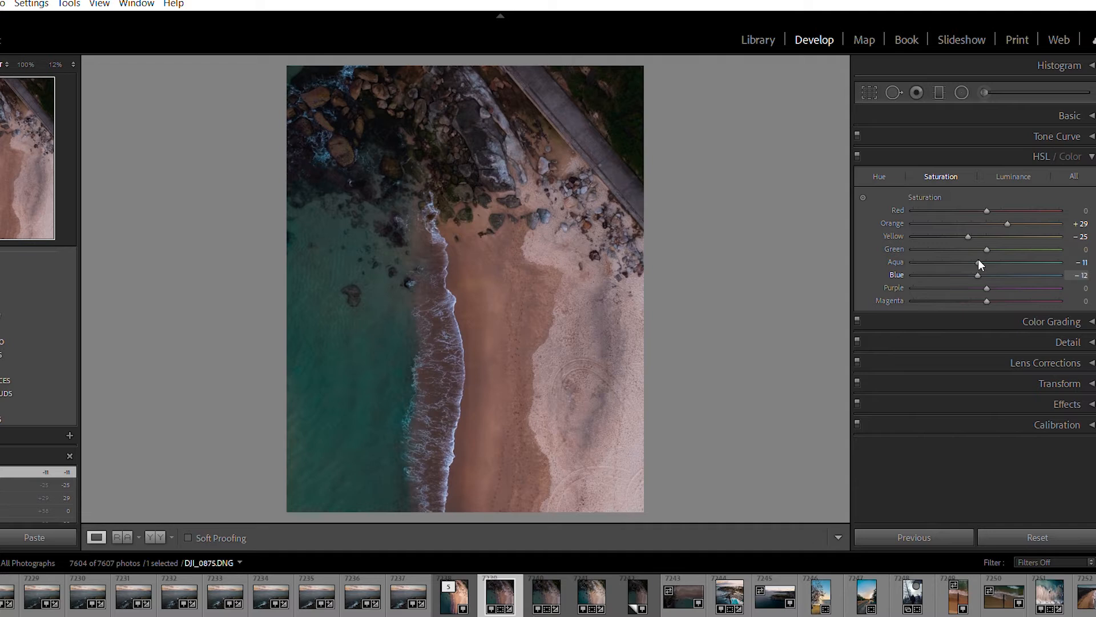
click(977, 263)
Set the HSL luminance of Orange to +22, Aqua to +13 and Blue to +14
click(1013, 174)
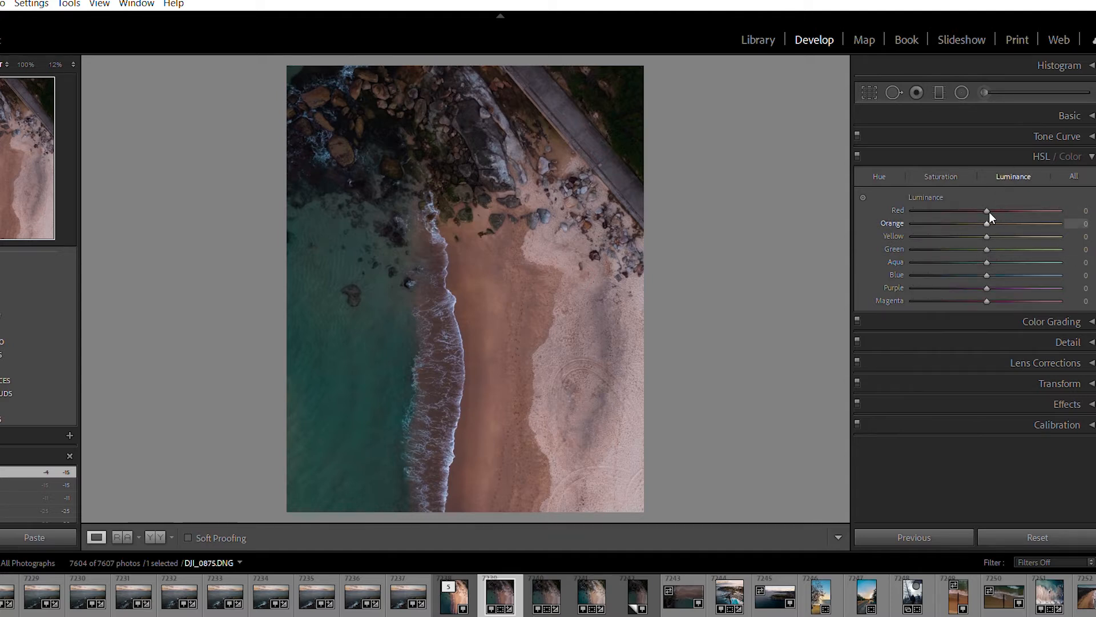
drag(987, 208, 1001, 217)
drag(987, 262, 996, 275)
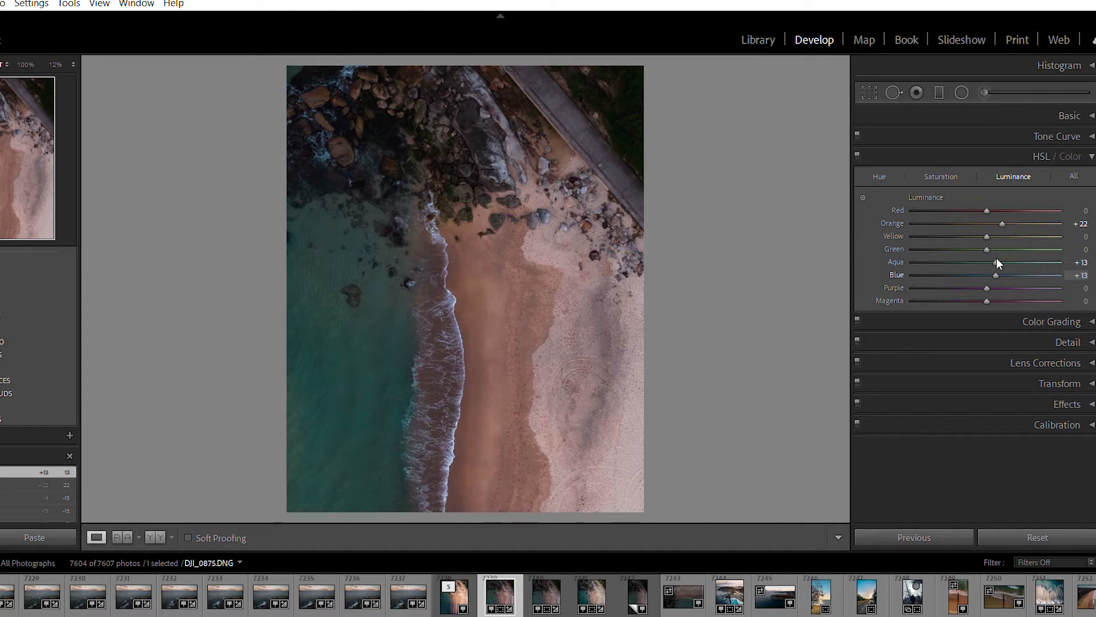
drag(997, 257, 997, 259)
Compare the photo with the HSL adjustments switched off and on
click(857, 154)
click(857, 155)
click(857, 154)
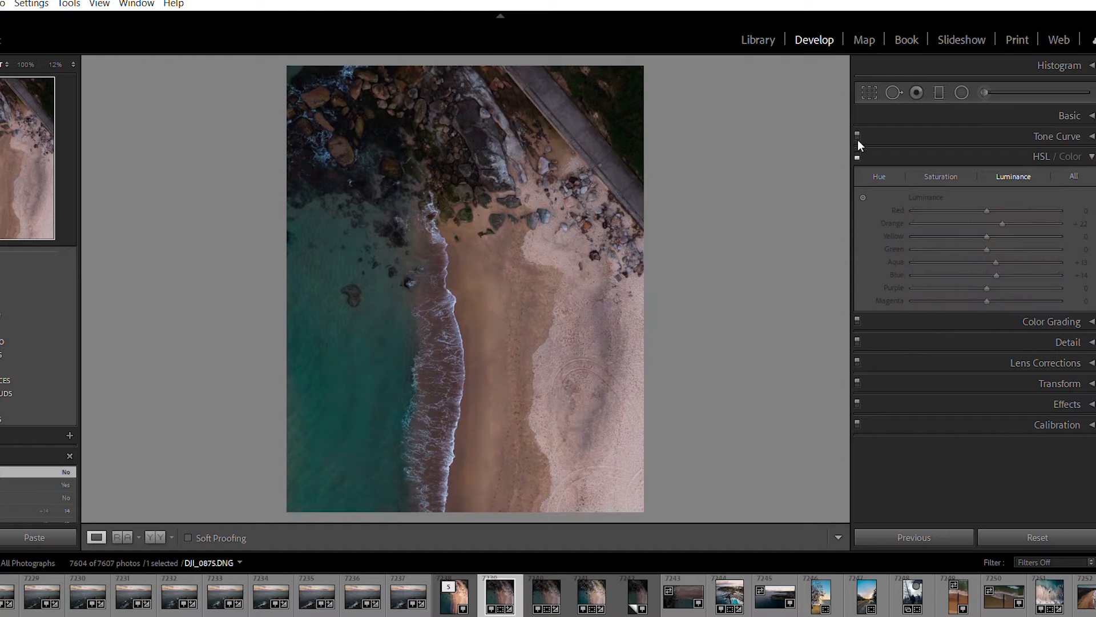
click(857, 139)
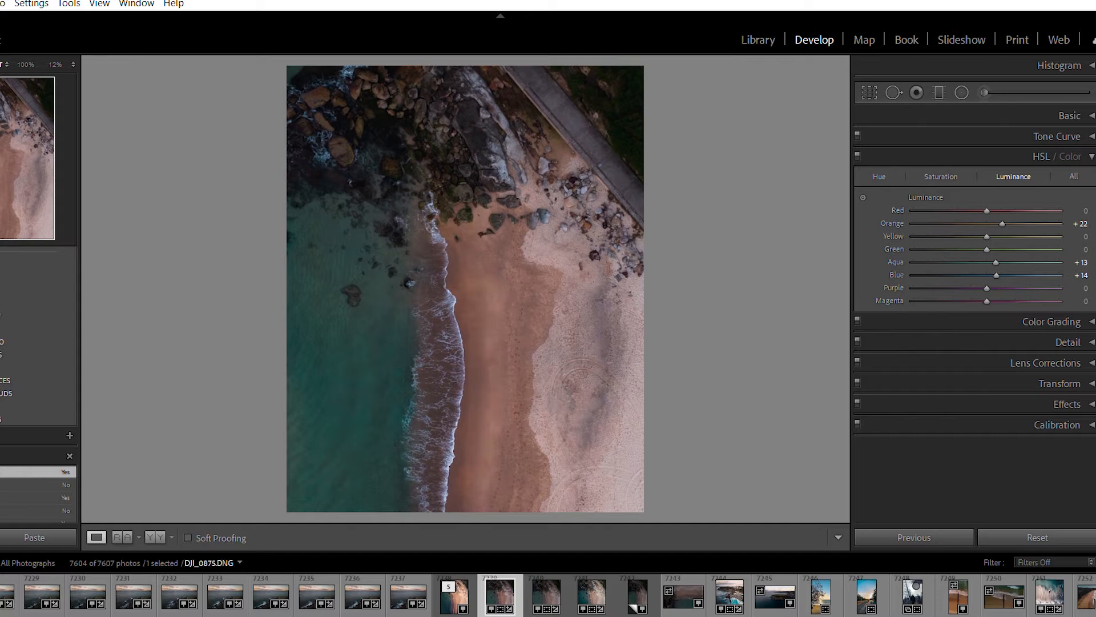
Tint the highlights warm orange in Color Grading with Hue 27 and Saturation 17
click(1091, 156)
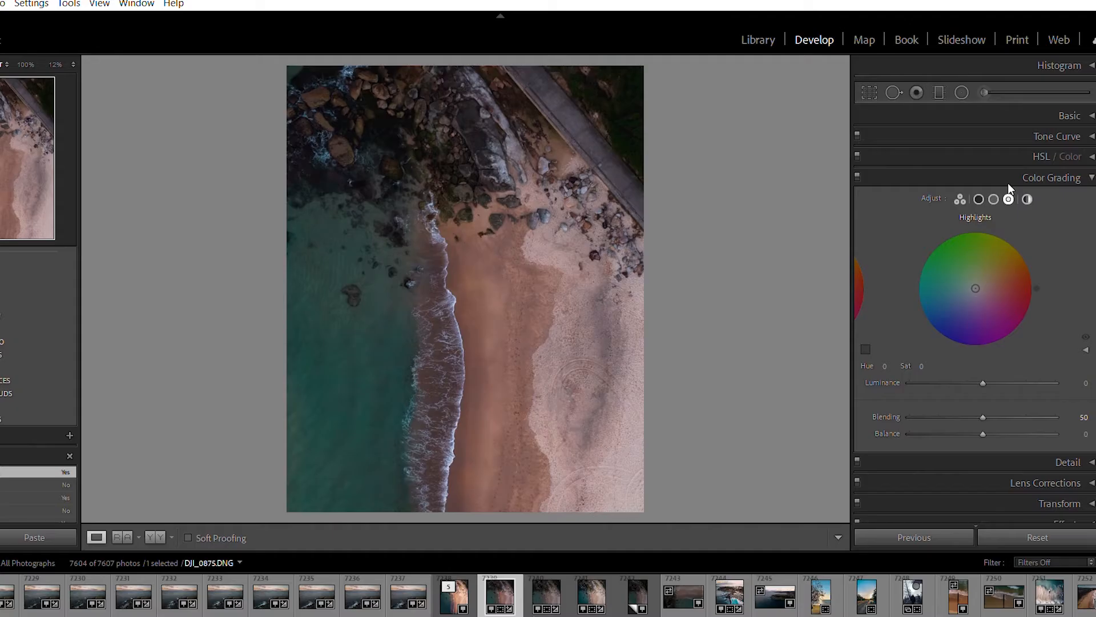
click(981, 279)
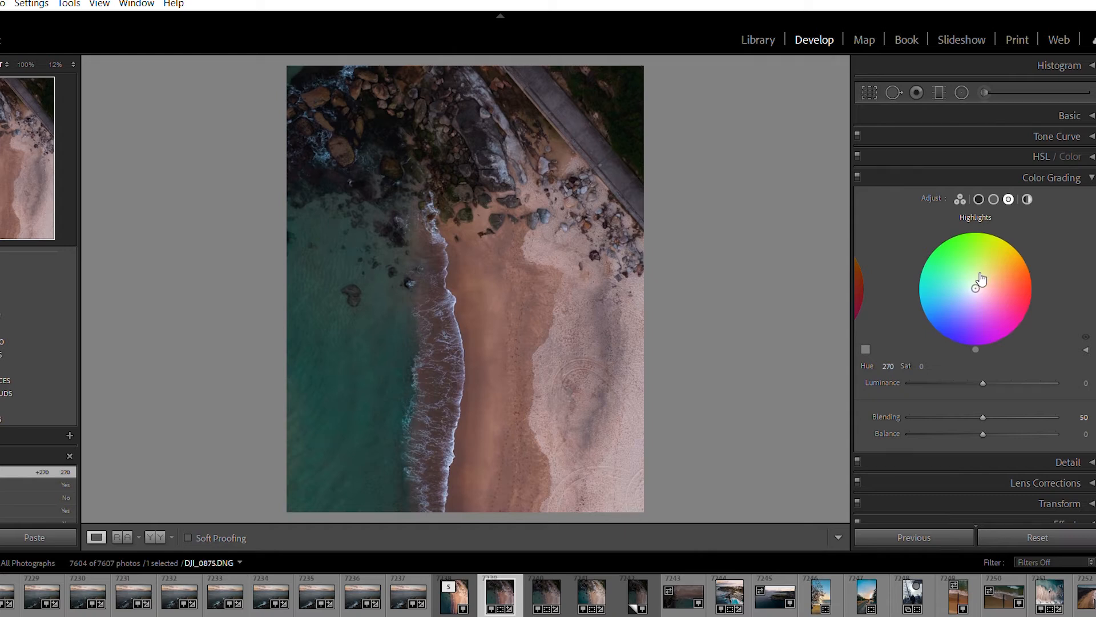
mouse_move(981, 268)
mouse_down()
mouse_move(977, 286)
mouse_move(1007, 269)
mouse_move(984, 284)
mouse_up()
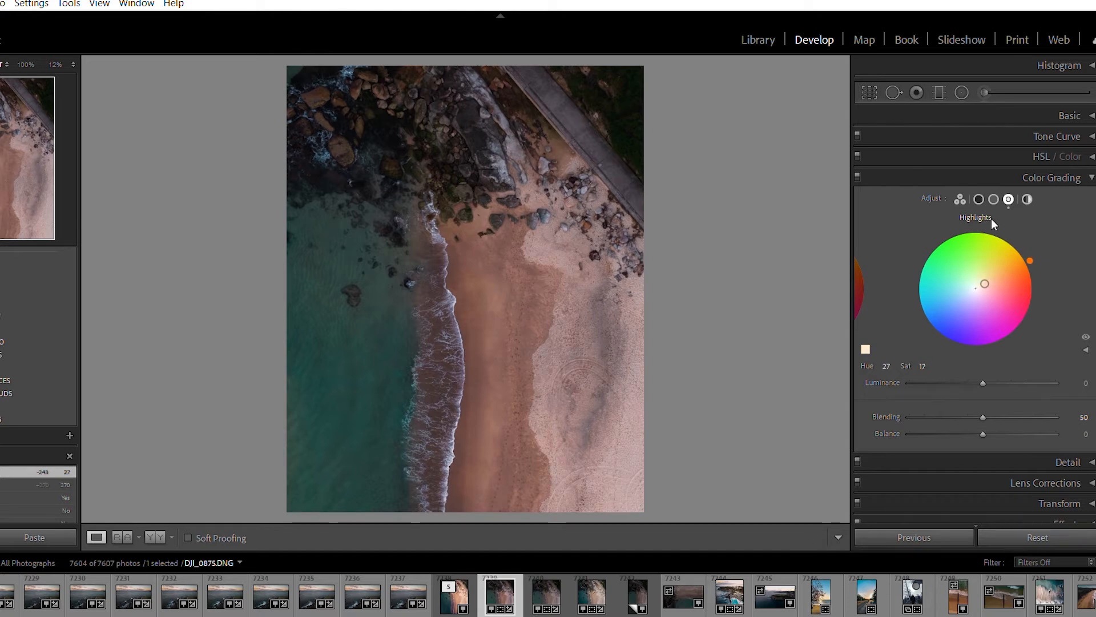
Try a blue tint on the shadows in Color Grading and return its saturation to 0
click(979, 199)
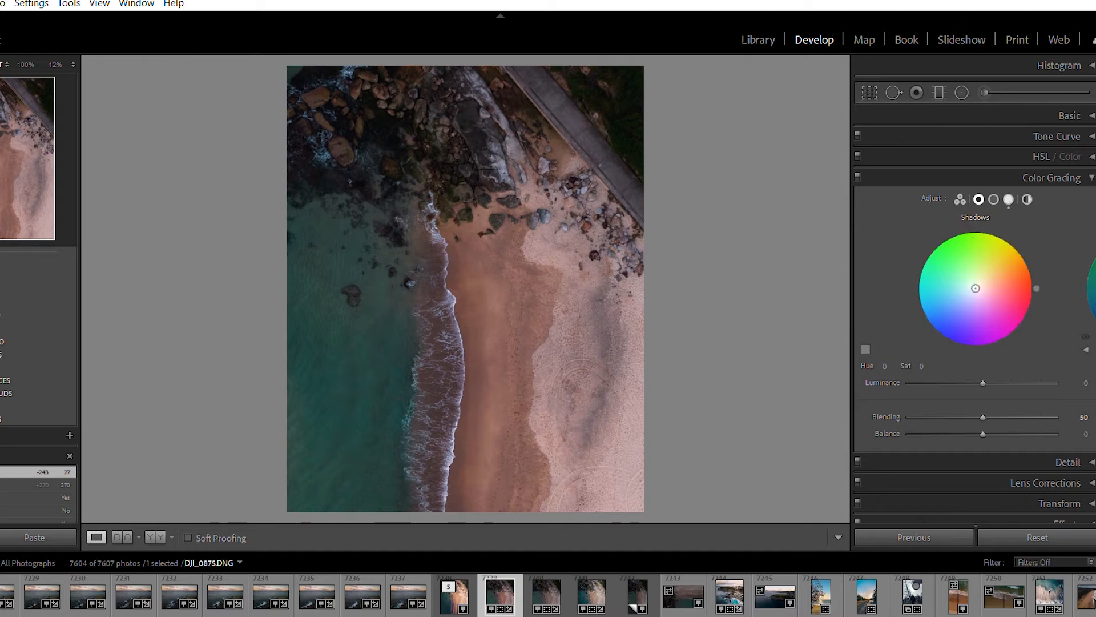
drag(975, 288, 968, 303)
drag(967, 302, 958, 294)
click(973, 286)
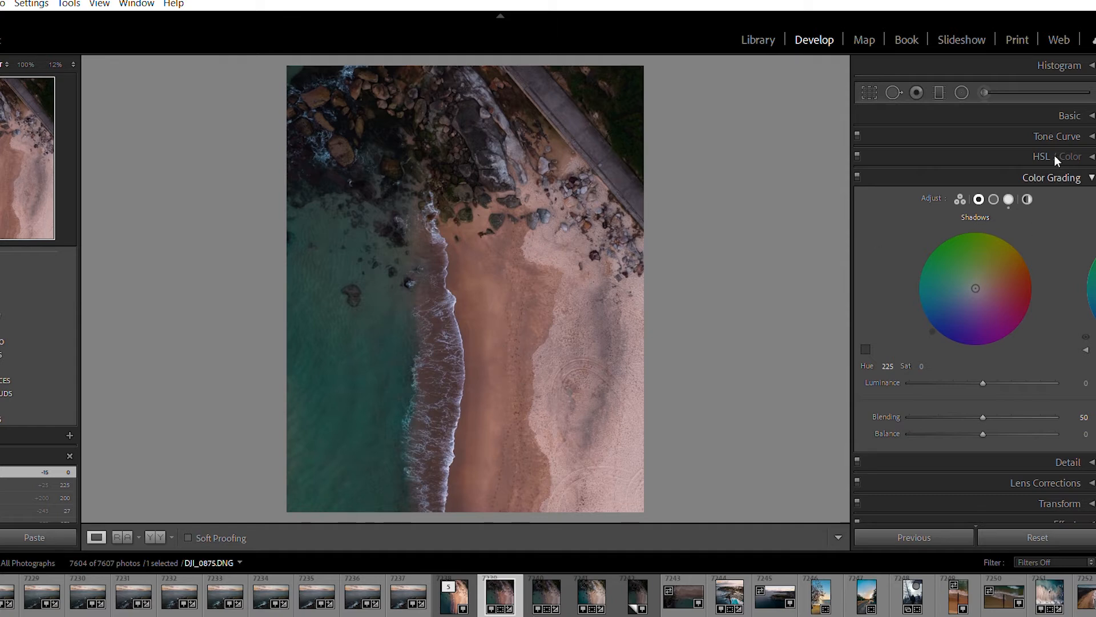
click(1087, 170)
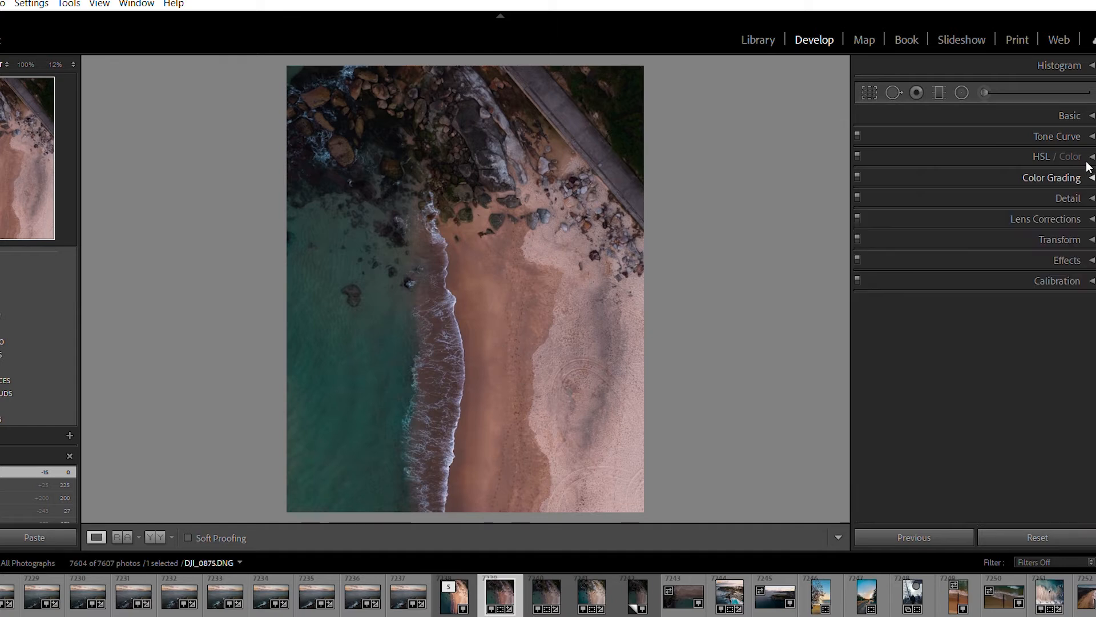
Try the sharpening Amount at its maximum and lower it to 26
click(1093, 195)
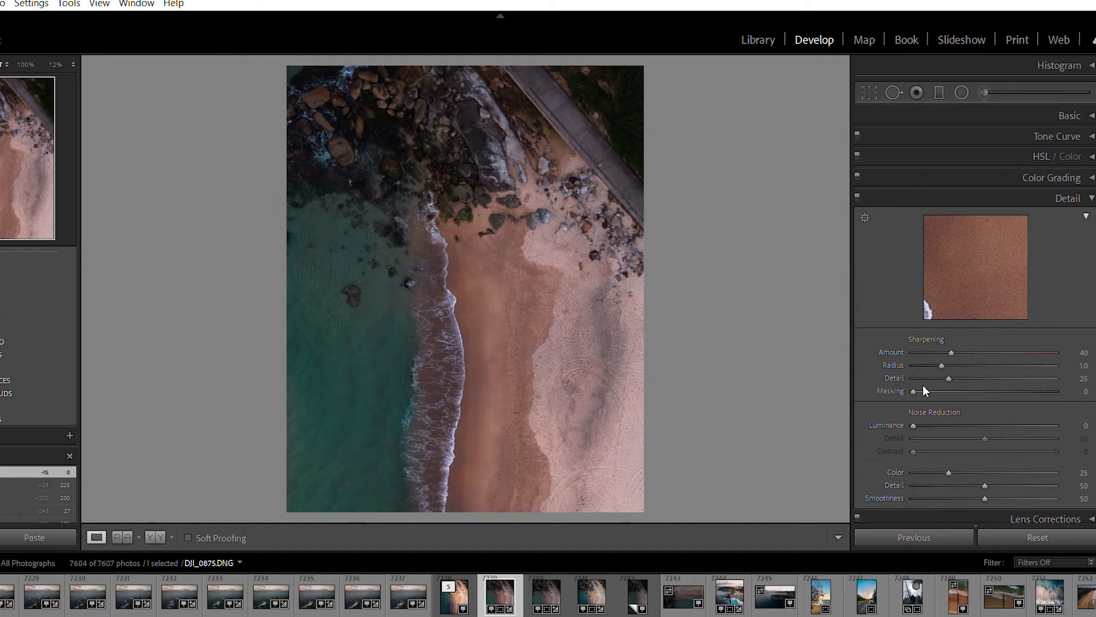
drag(951, 352, 1056, 352)
drag(1055, 352, 938, 338)
Set the sharpening Masking to 84 while previewing the mask, and raise the sharpening Amount to 118
alt+click(920, 375)
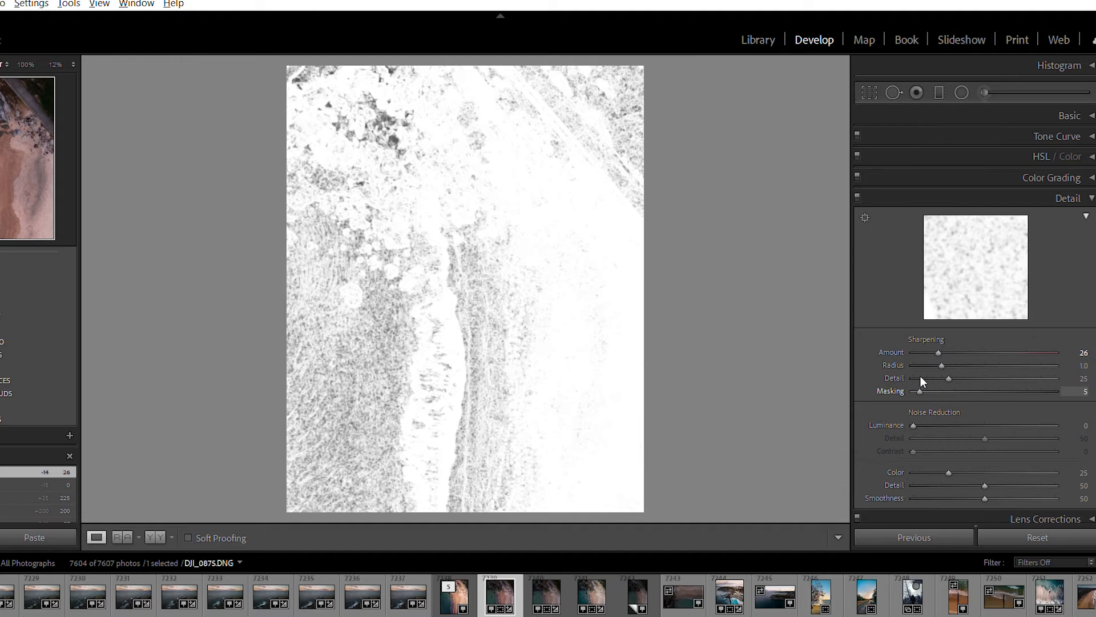
drag(920, 376, 1033, 382)
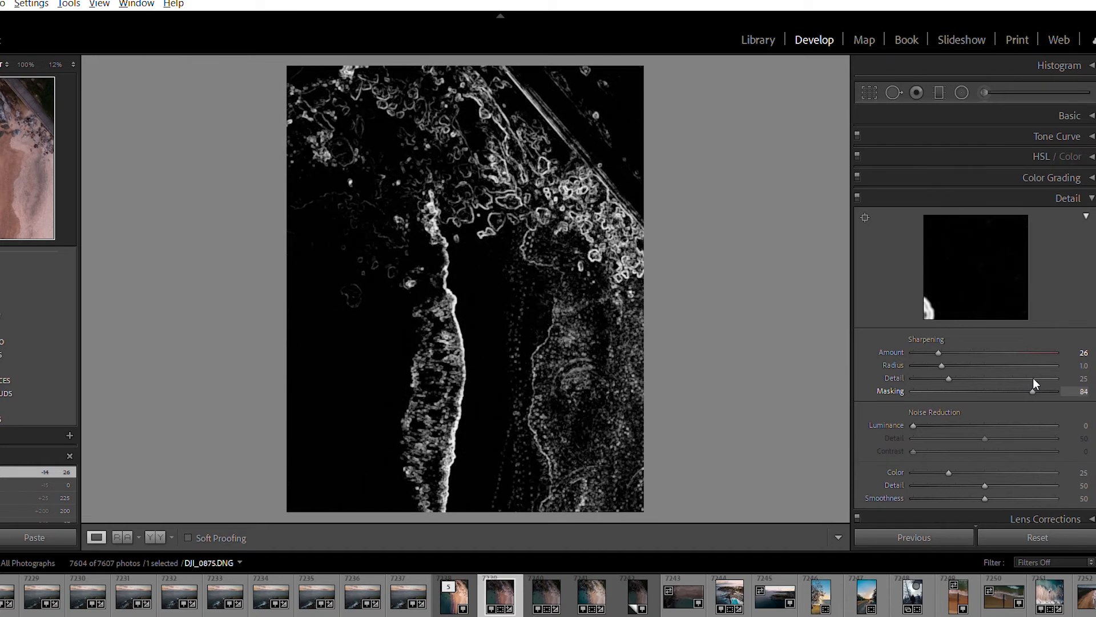
drag(1032, 378, 1032, 373)
drag(939, 335, 1063, 342)
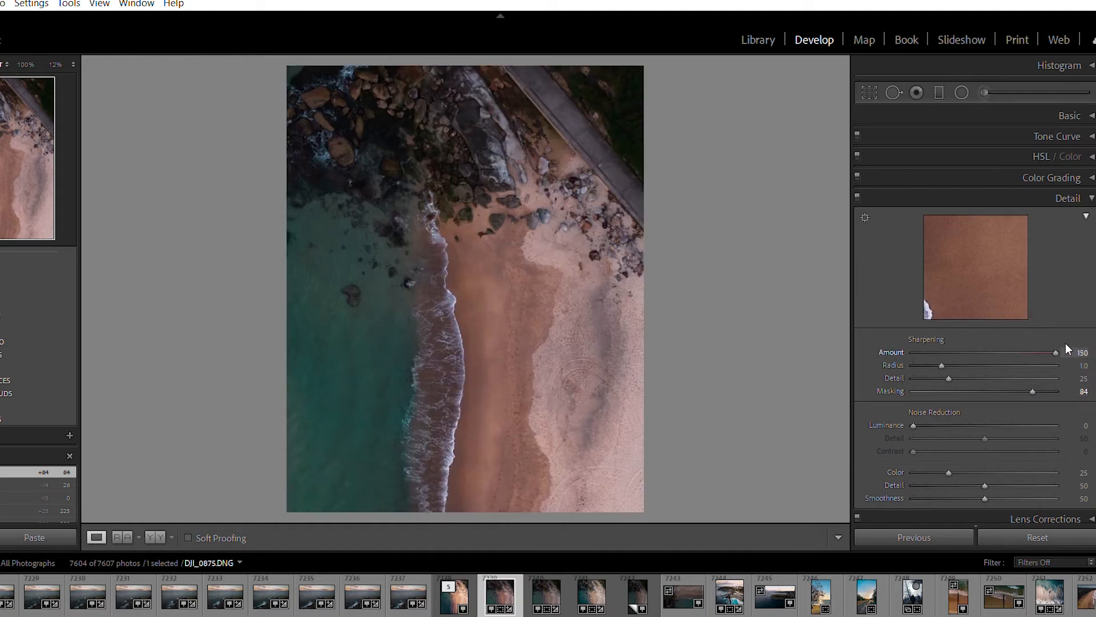
drag(1056, 352, 1028, 318)
click(1091, 200)
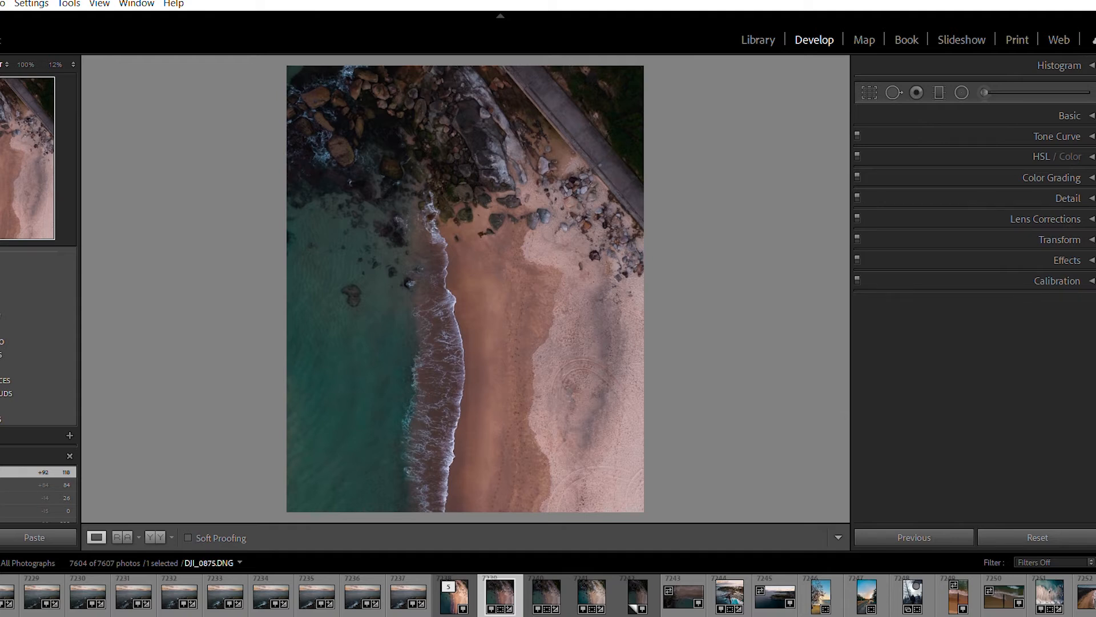
Try the Transform Aspect at −100 and reset it to 0
click(1092, 235)
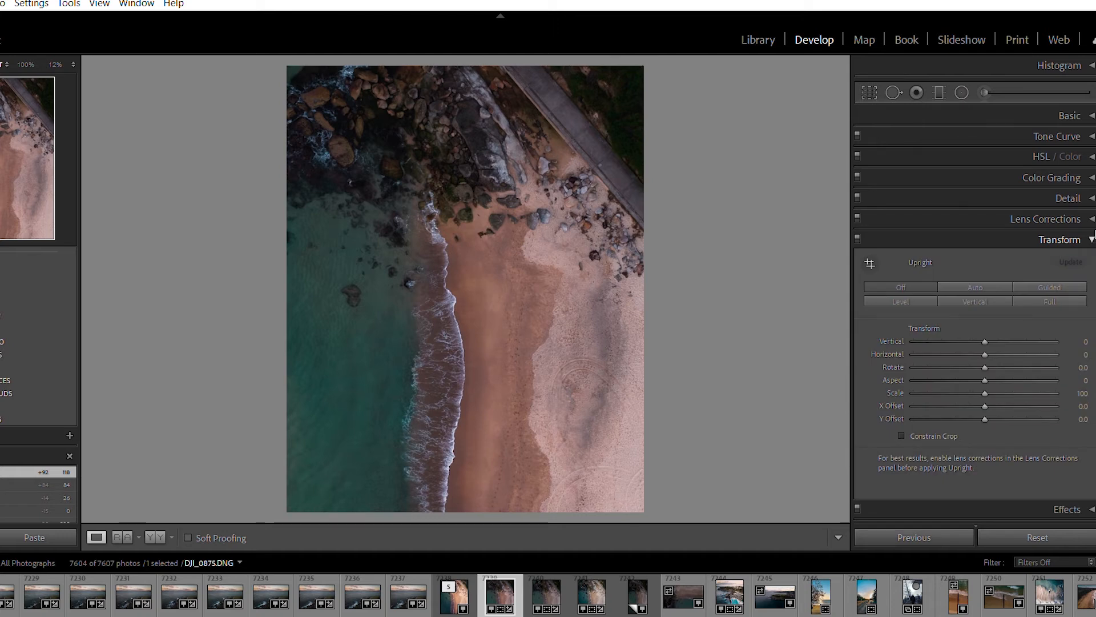
click(986, 367)
drag(985, 369, 758, 402)
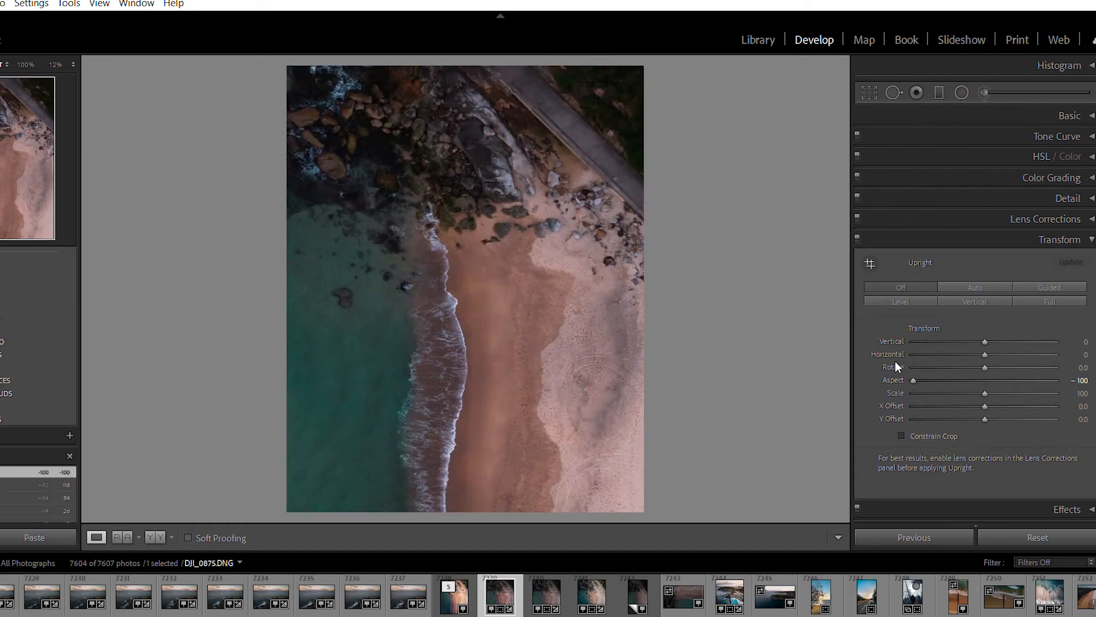
double_click(895, 377)
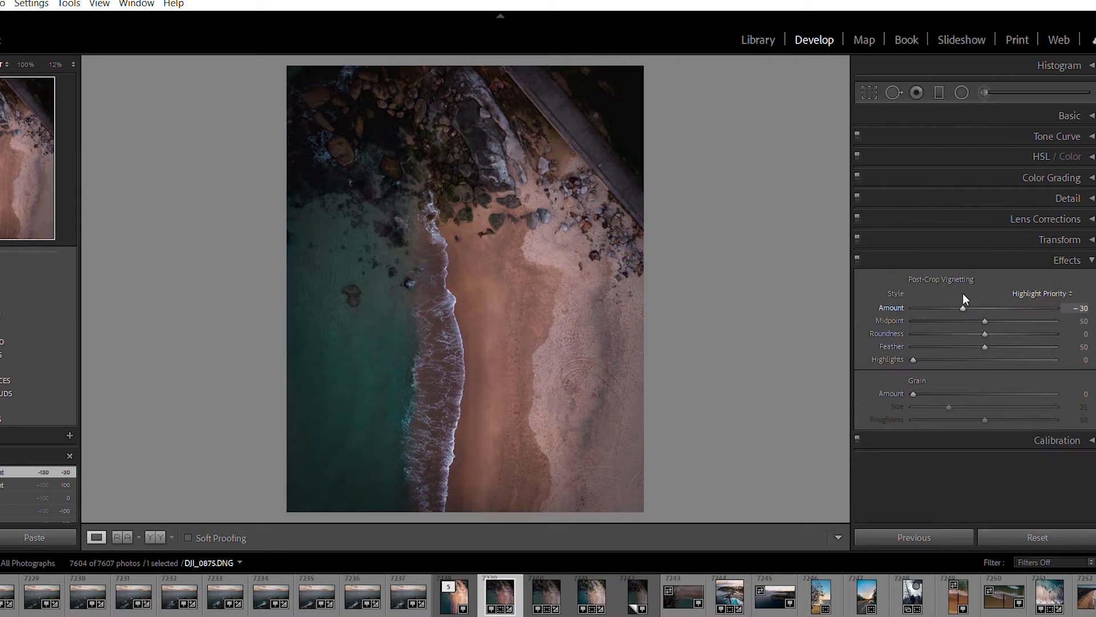
Add a subtle post-crop vignette with an Amount of −6
drag(963, 293, 980, 299)
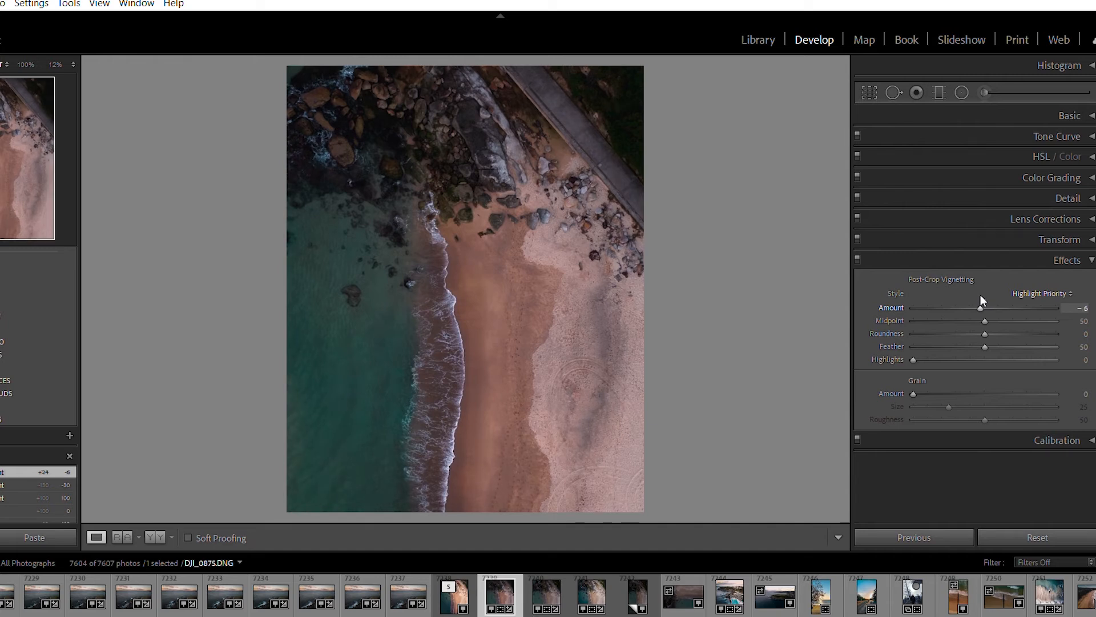
click(1090, 255)
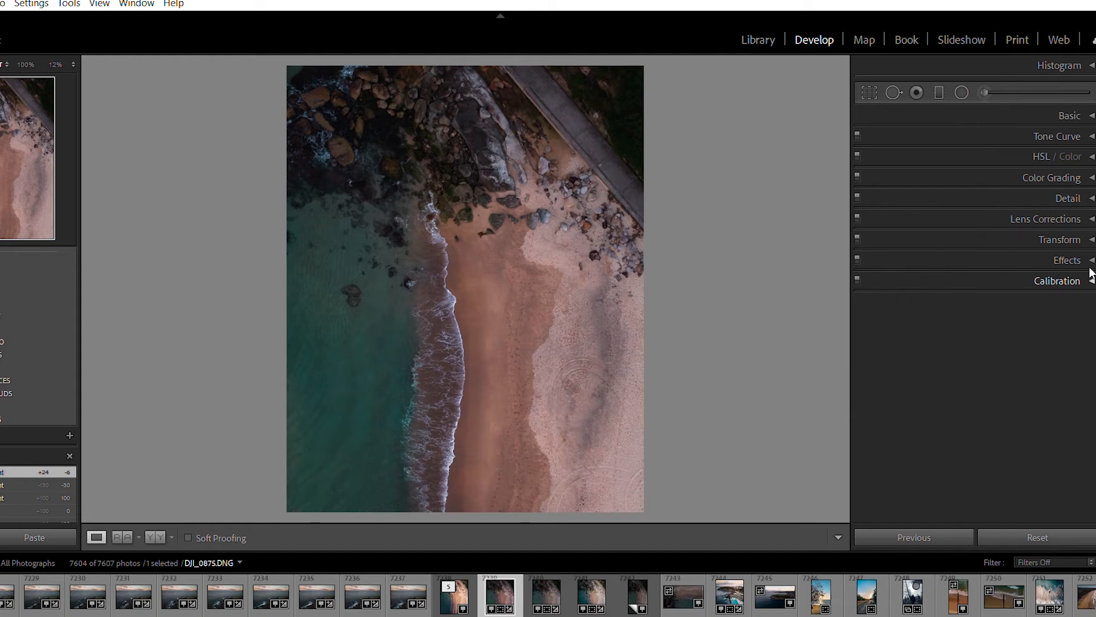
Look at the Calibration settings and compare the unedited photo with the edited version
click(1091, 273)
key(backslash)
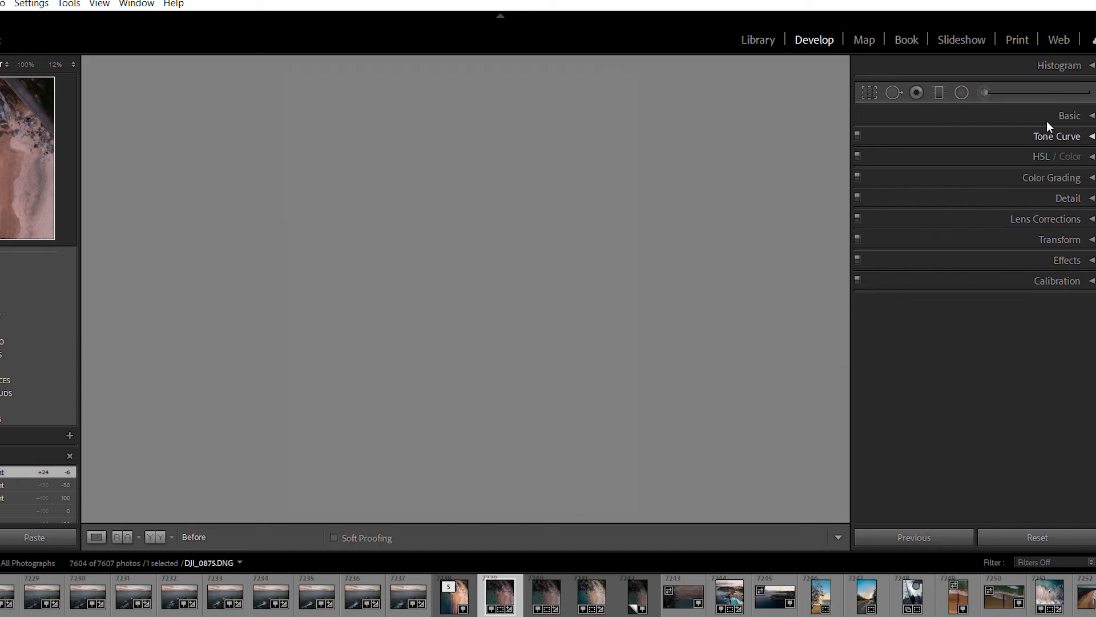
key(backslash)
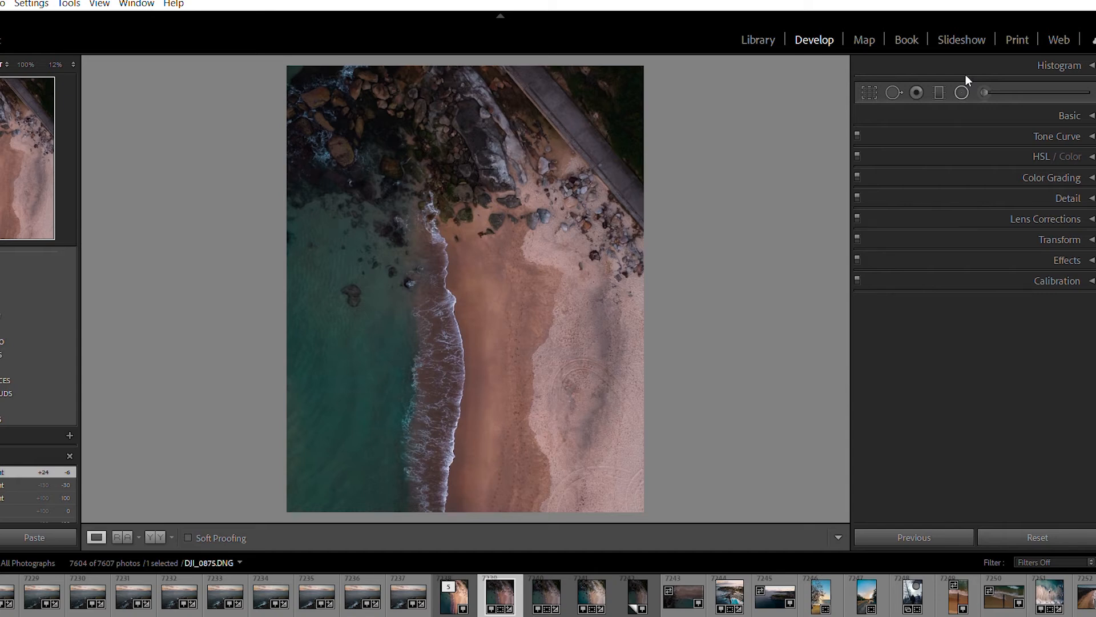
Add a large inverted radial filter centred beyond the photo's upper-right corner, covering the rocks and sand, and show its mask overlay
key(shift+m)
key(ctrl+minus)
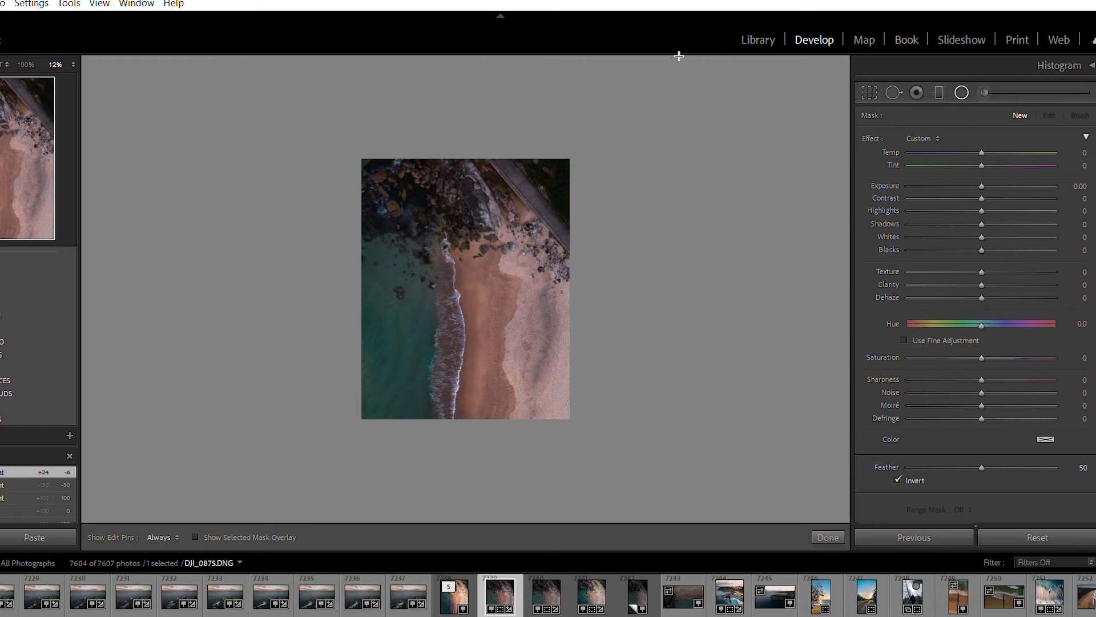
drag(679, 55, 358, 433)
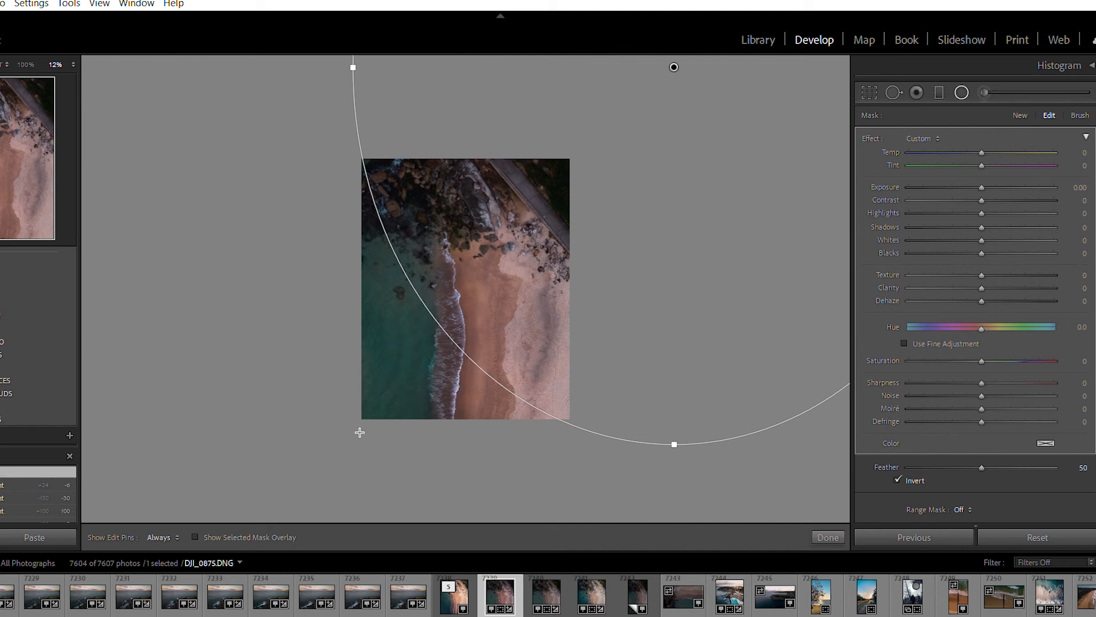
key(o)
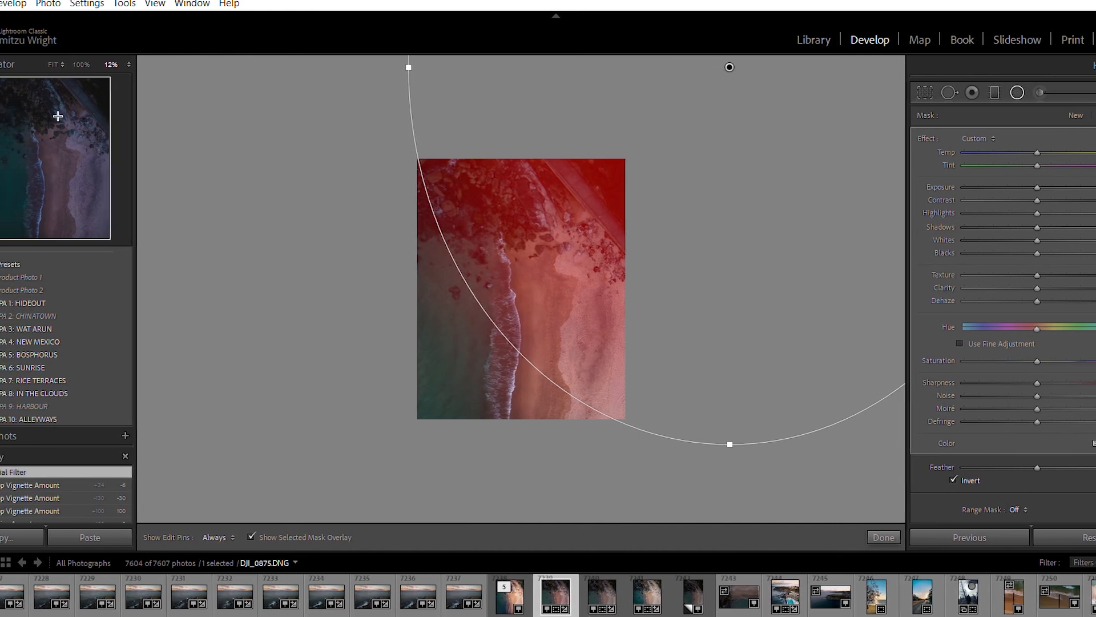
click(57, 150)
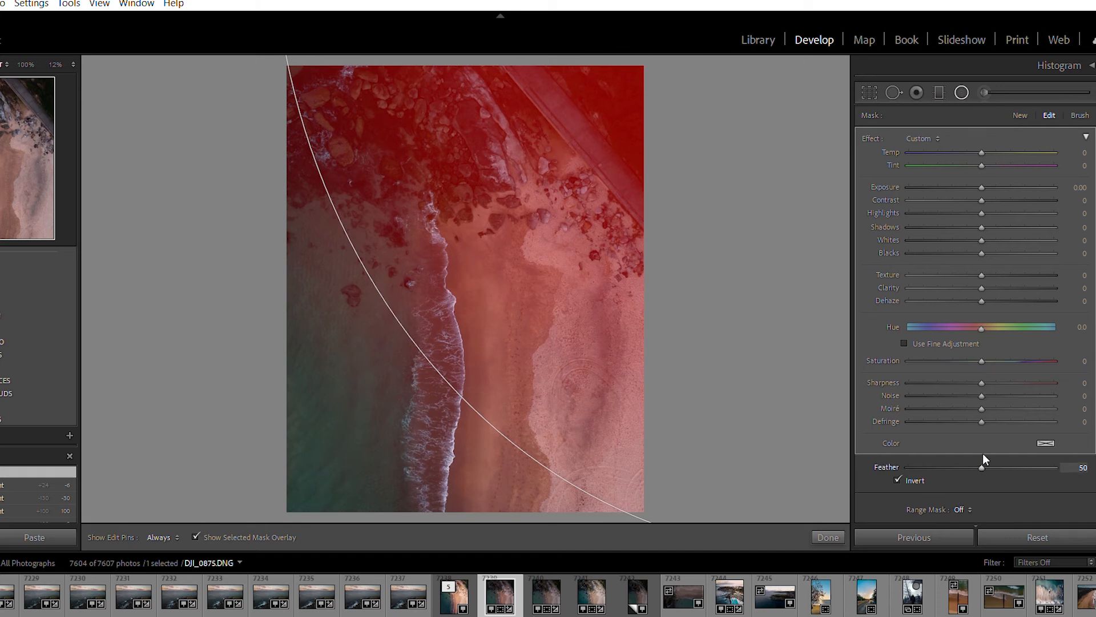
Try the radial filter's feather at both extremes, set it to 75 and hide the mask overlay
drag(984, 453, 1057, 457)
drag(1043, 457, 858, 488)
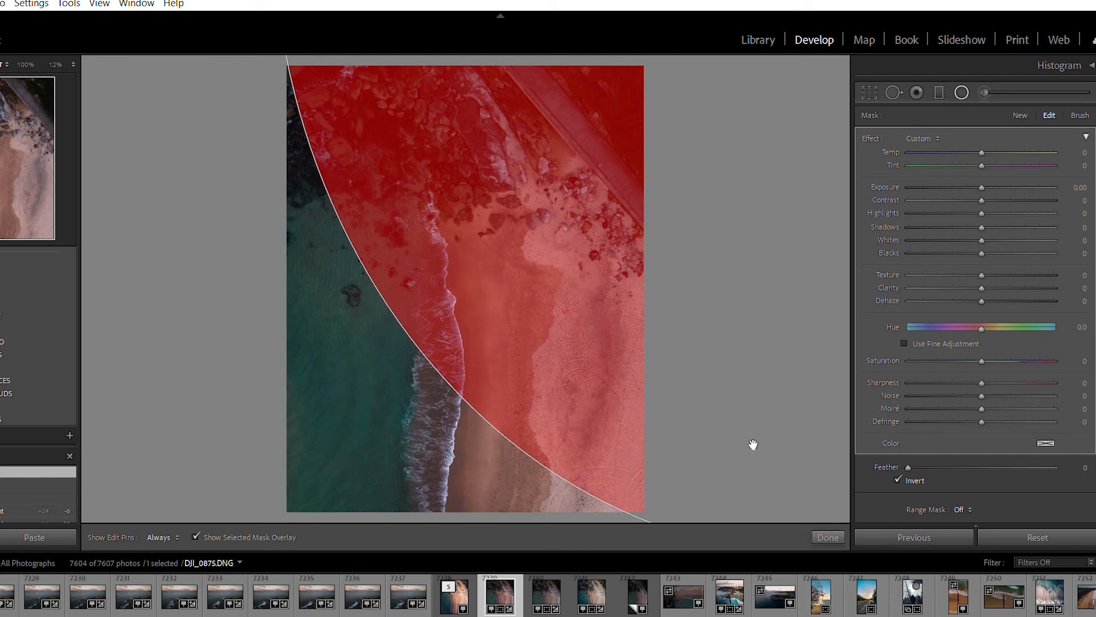
drag(908, 467, 1020, 457)
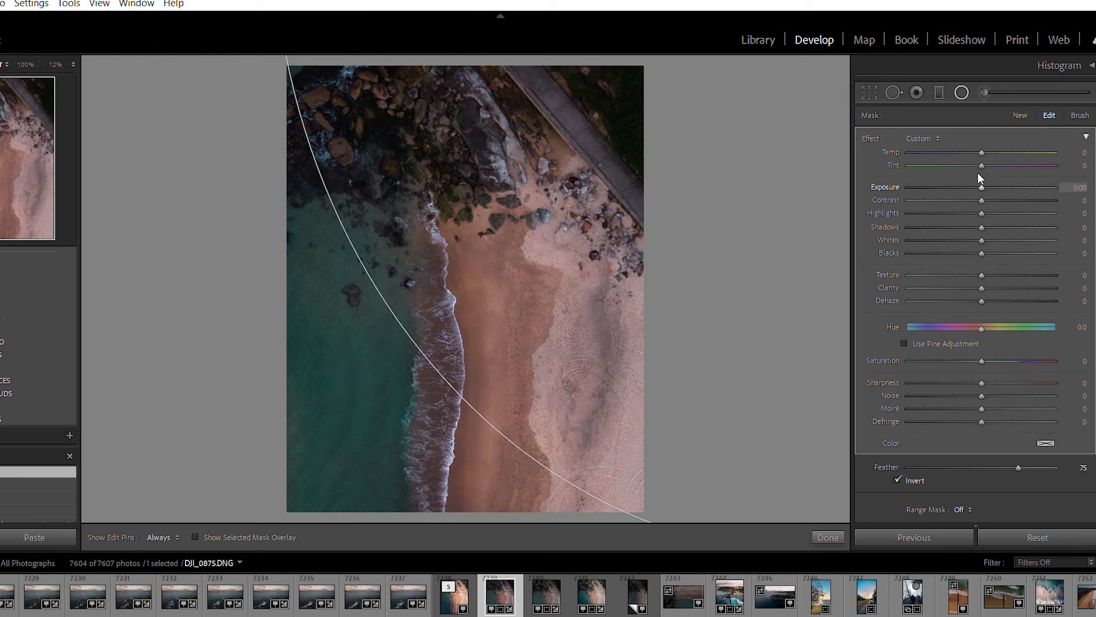
Brighten and warm the radial filter area with Exposure 1.49, Temp 15, Tint 6 and Dehaze −34
drag(982, 173, 991, 150)
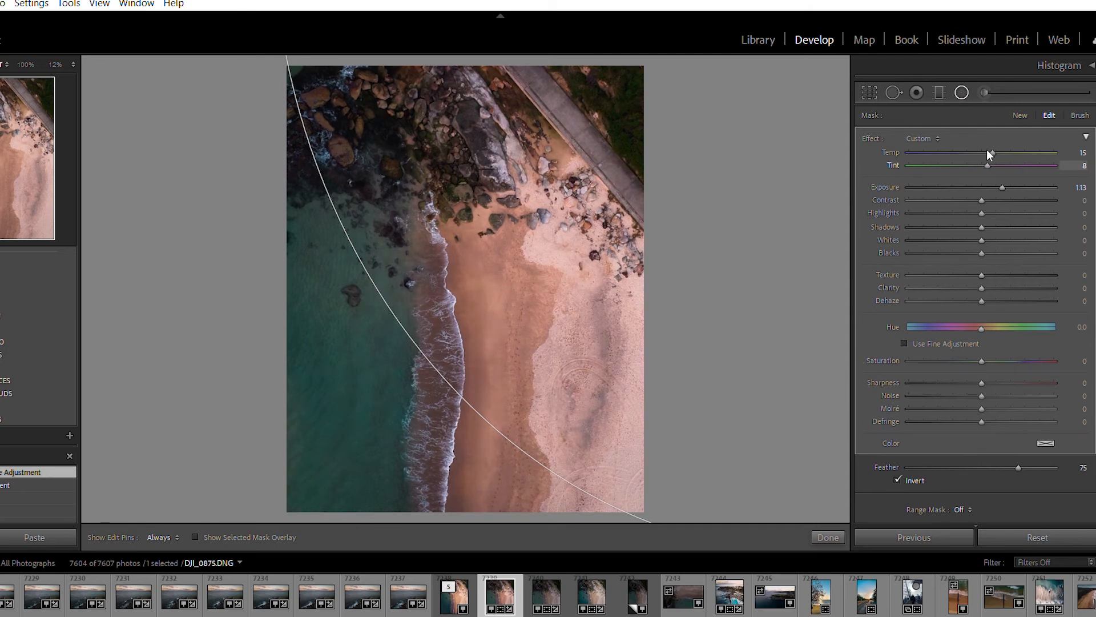
drag(989, 155, 989, 155)
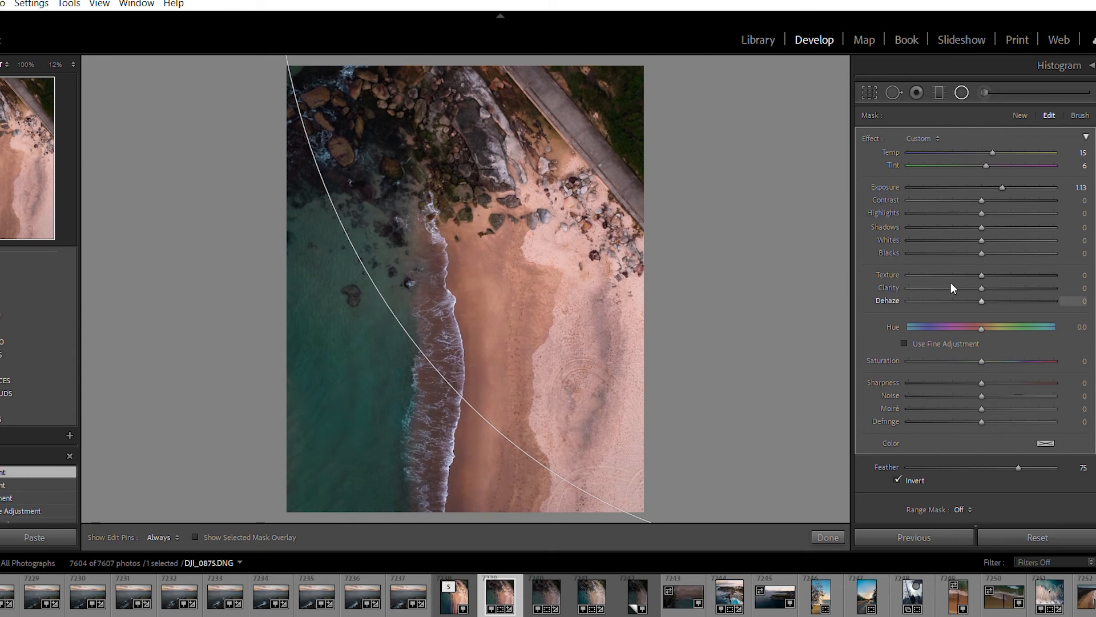
drag(984, 287, 957, 295)
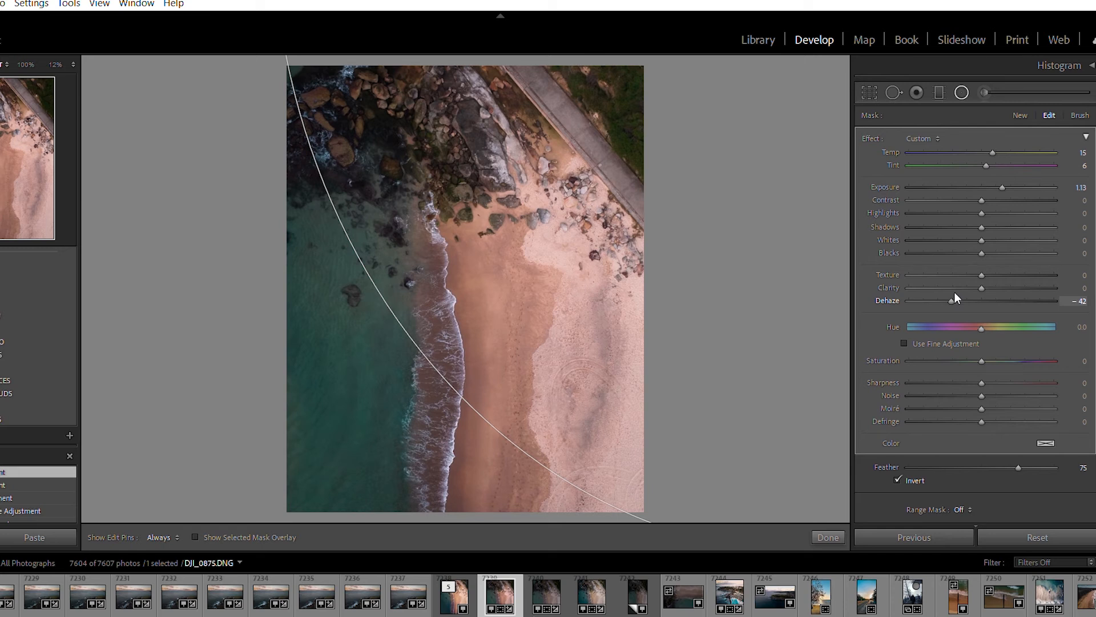
drag(959, 293, 960, 290)
drag(1003, 180, 1008, 173)
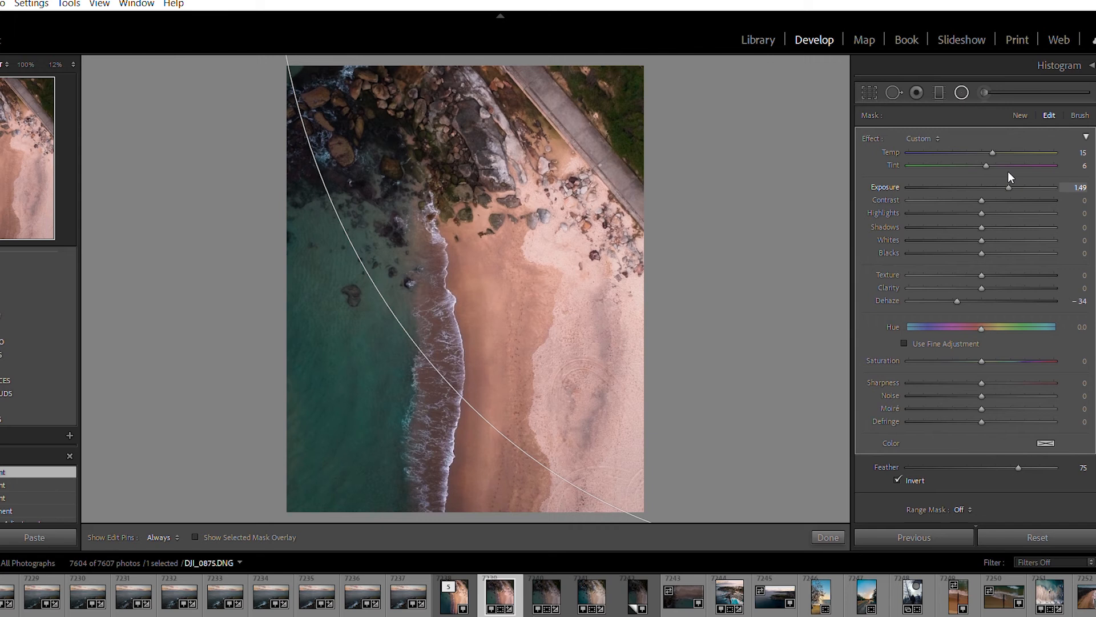
Add a diagonal graduated filter over the water, fading out toward the sand, and fine-tune its gradient while checking the mask overlay
click(962, 85)
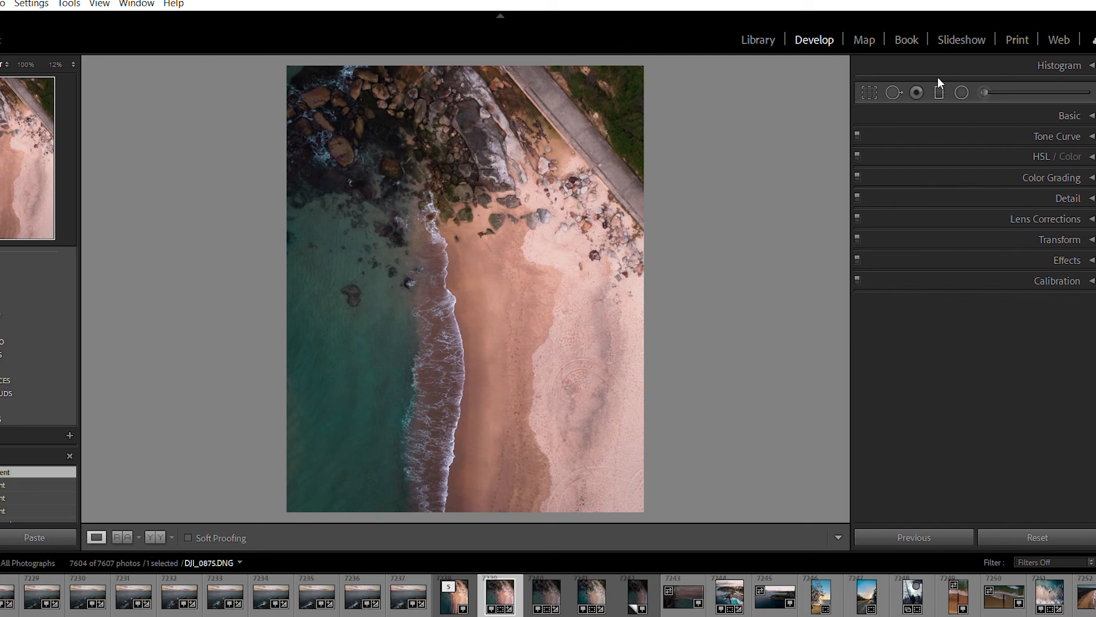
click(938, 81)
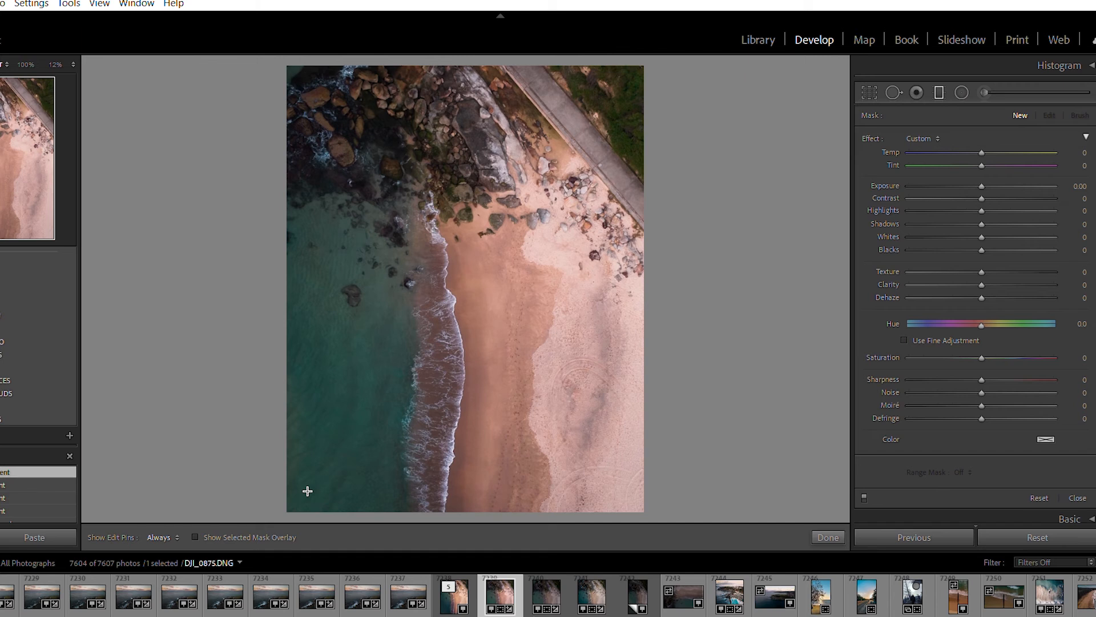
drag(307, 491, 518, 314)
key(o)
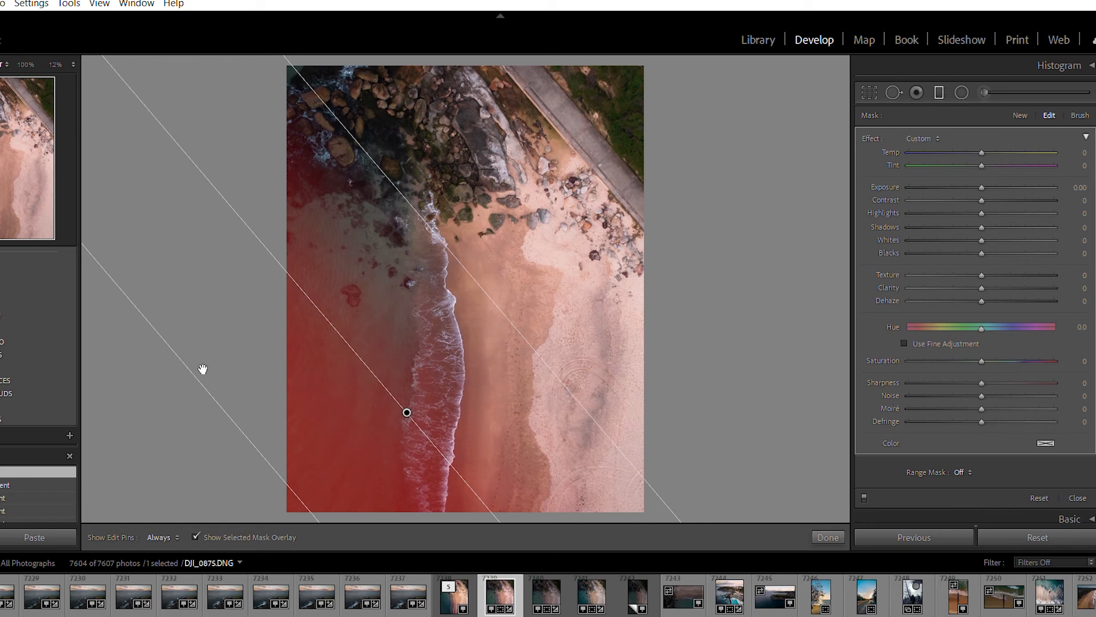
drag(202, 369, 266, 481)
key(o)
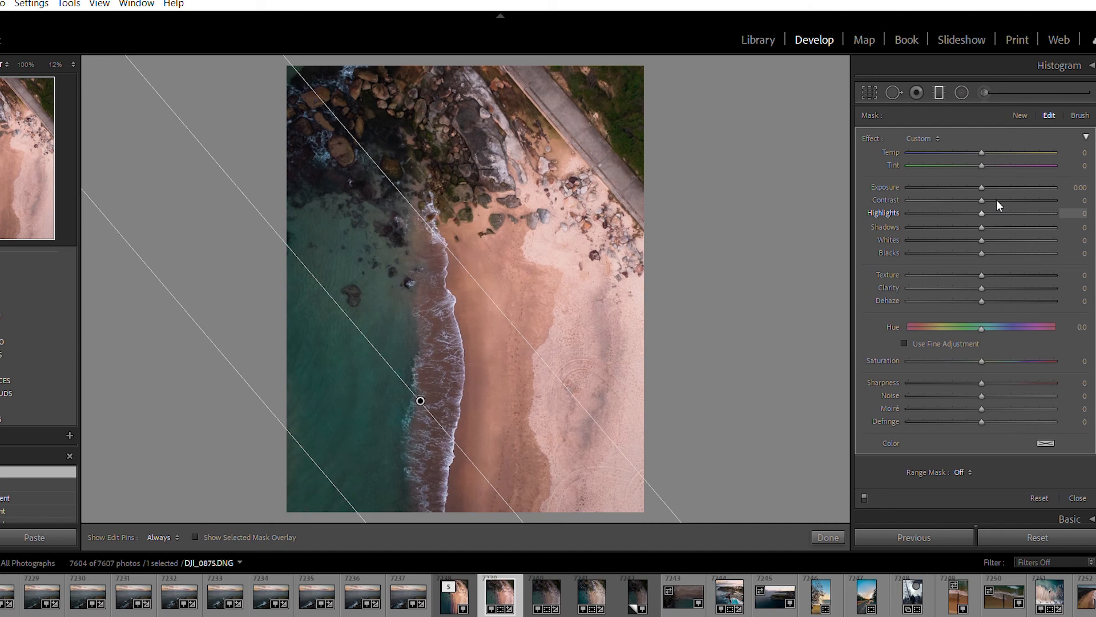
Cool and darken the graduated filter area with Temp −8 and Exposure −0.50, and slightly raise its Dehaze
drag(981, 156, 979, 139)
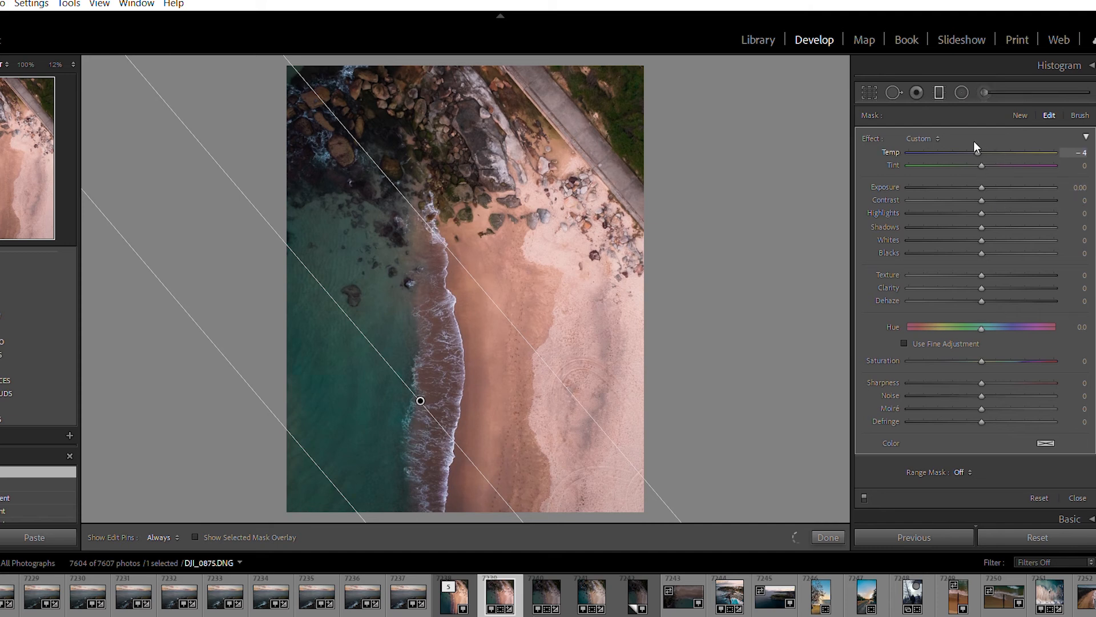
click(976, 169)
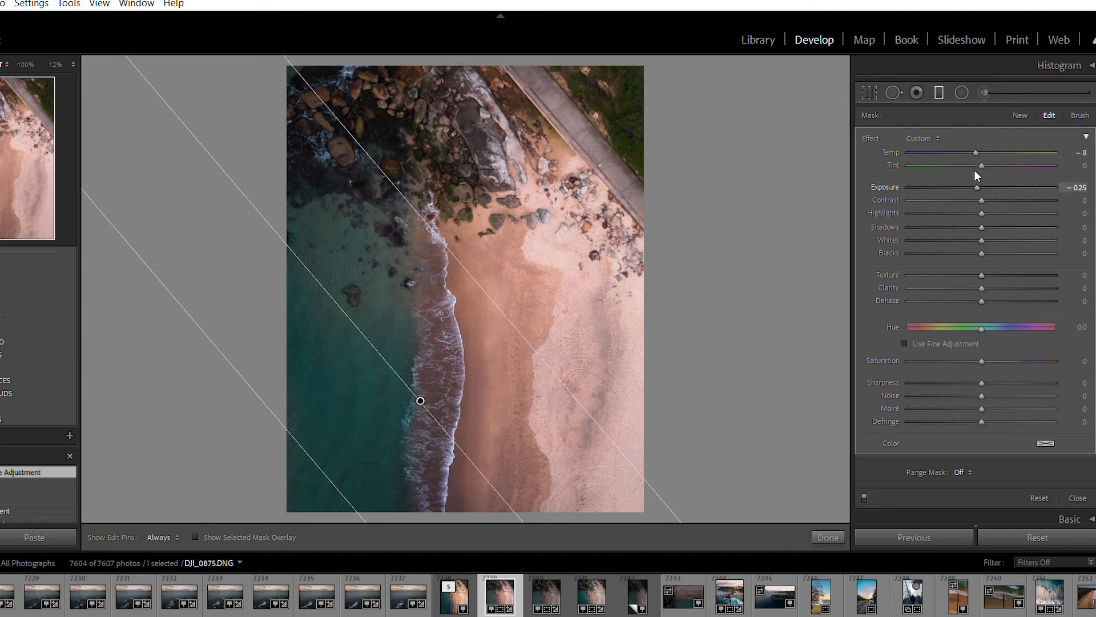
drag(971, 170, 970, 170)
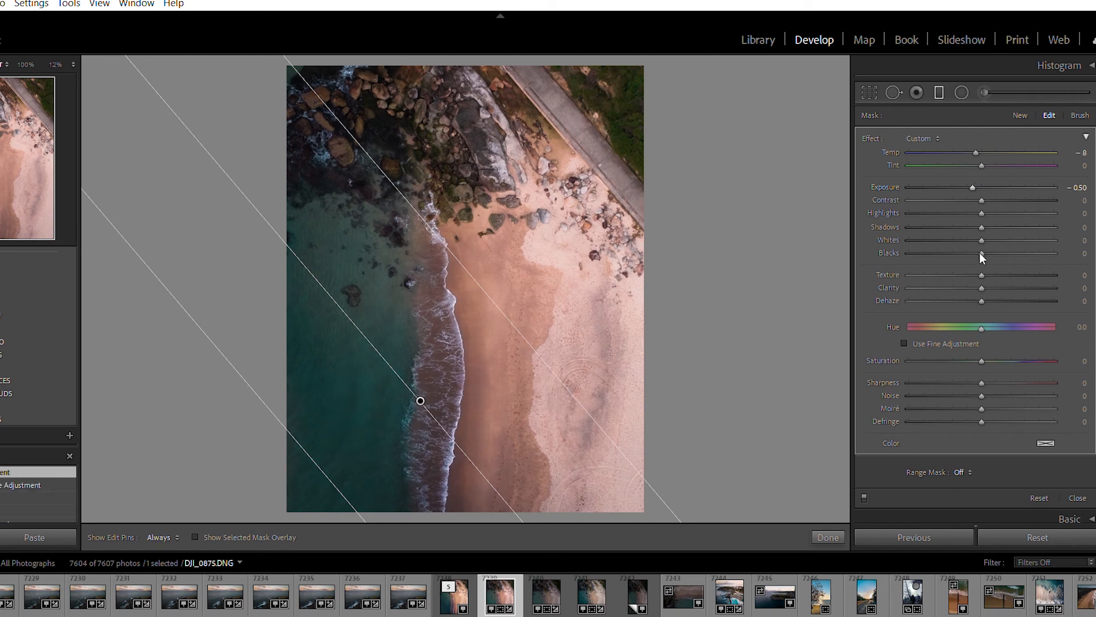
key(Up)
key(Up)
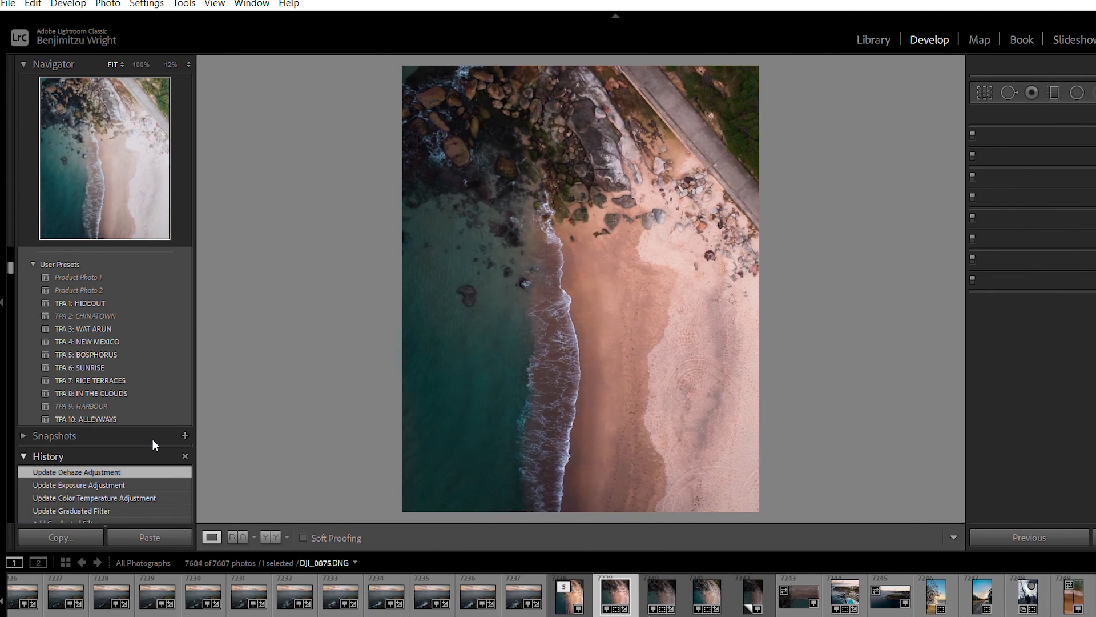
Review the photo's edit history, from the graduated and radial filters back through the vignette, detail and color adjustments
scroll(153, 439, down, 4)
scroll(153, 440, down, 15)
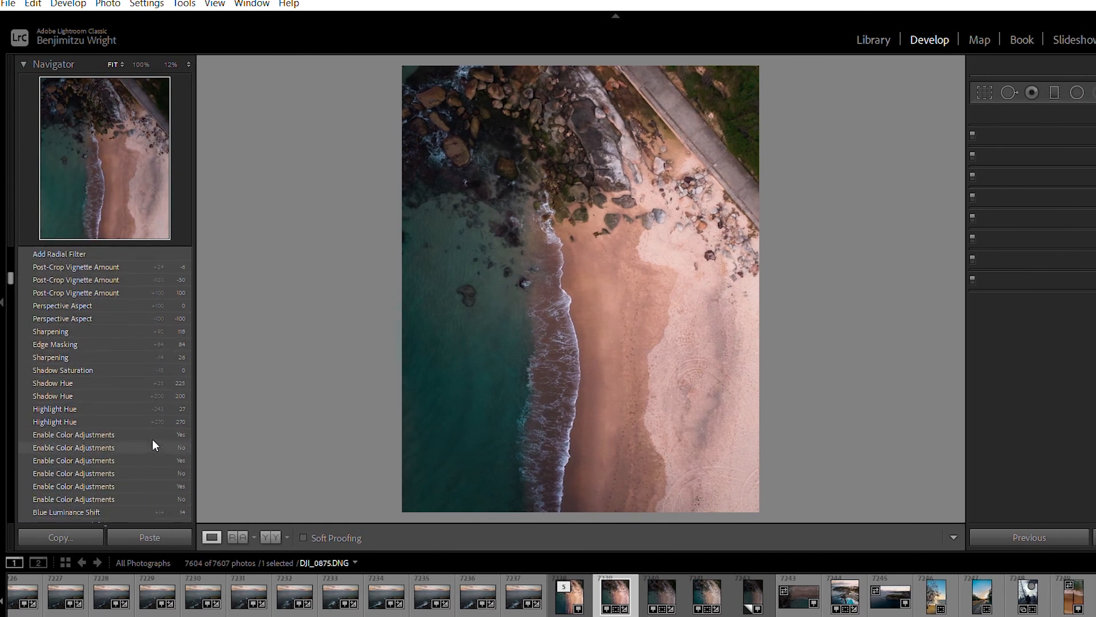
scroll(153, 440, up, 8)
scroll(152, 440, down, 14)
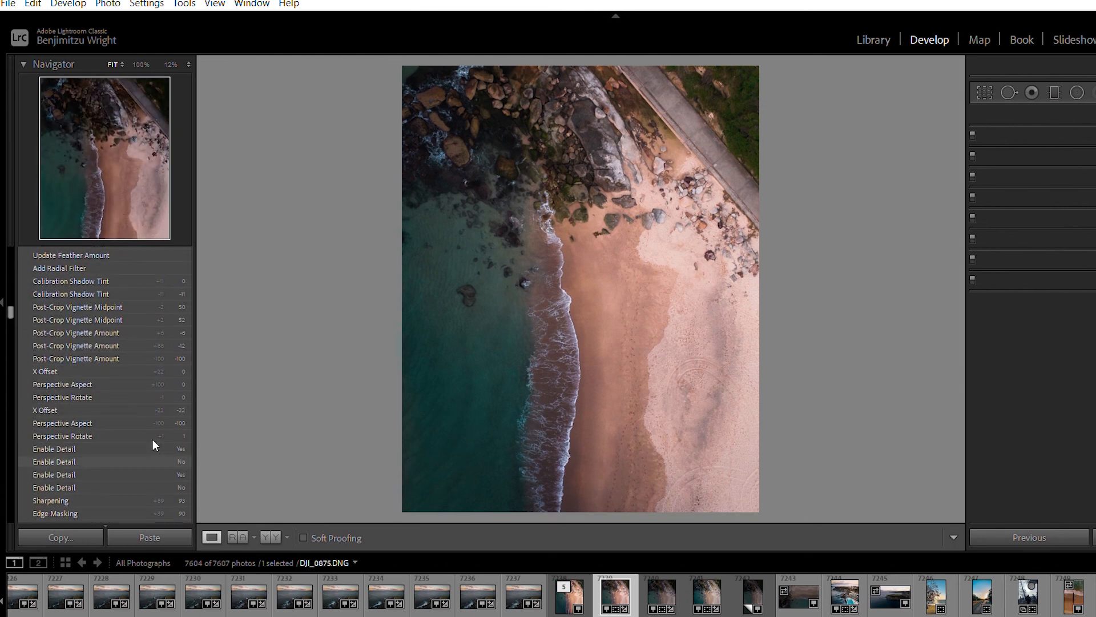
scroll(153, 440, up, 5)
scroll(153, 440, up, 8)
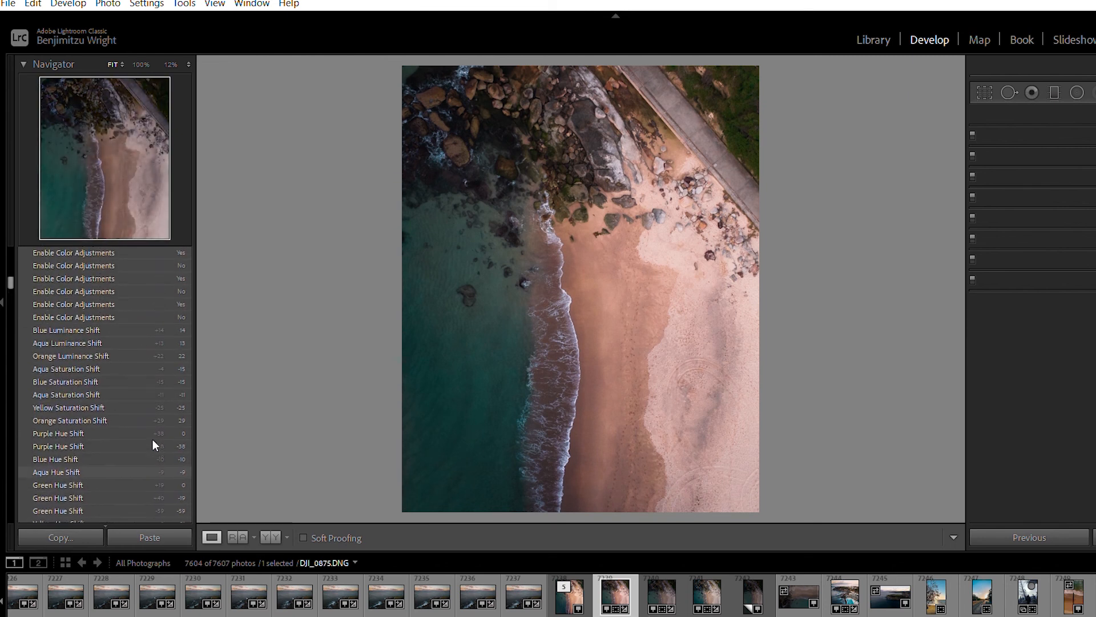
scroll(152, 440, up, 15)
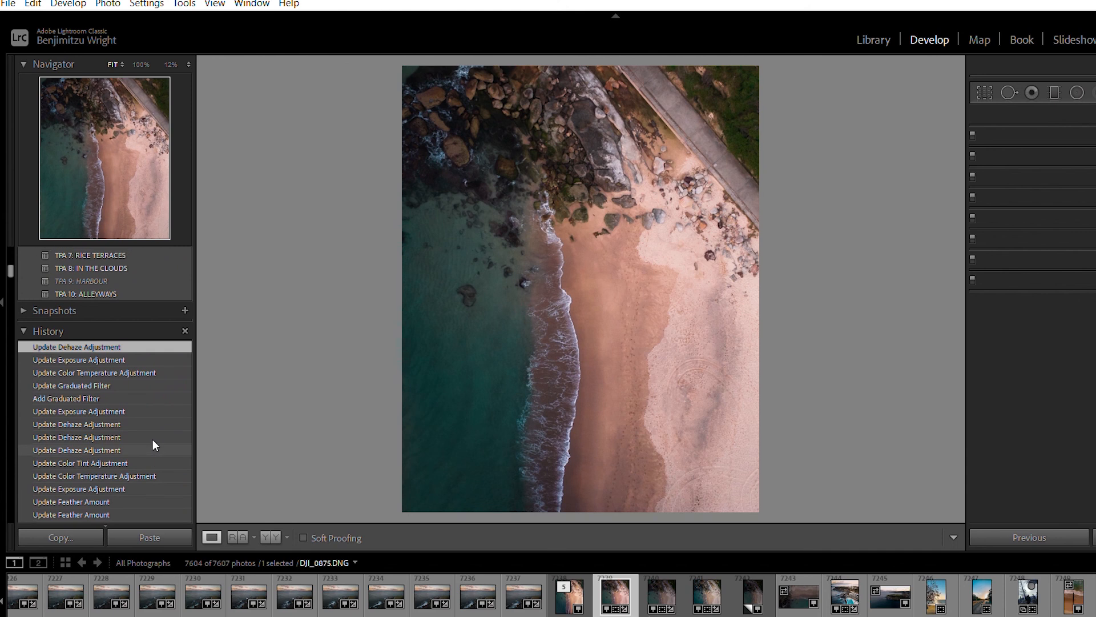
scroll(152, 439, down, 10)
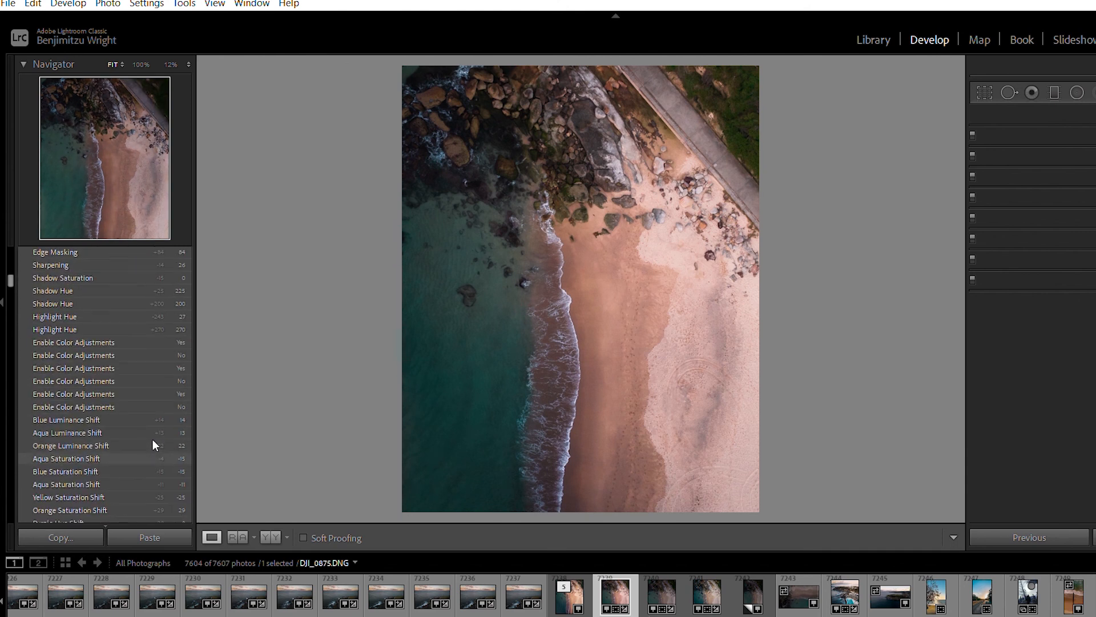
scroll(152, 440, up, 8)
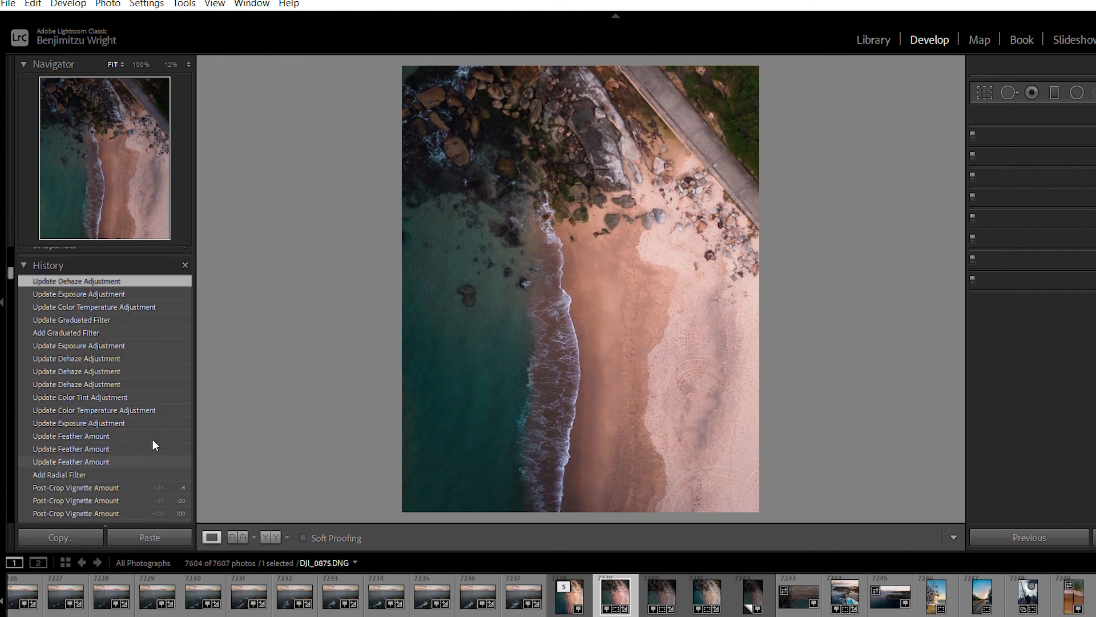
Compare the history state before the radial filter with the latest Dehaze state, and check the edit against the unedited photo
click(102, 474)
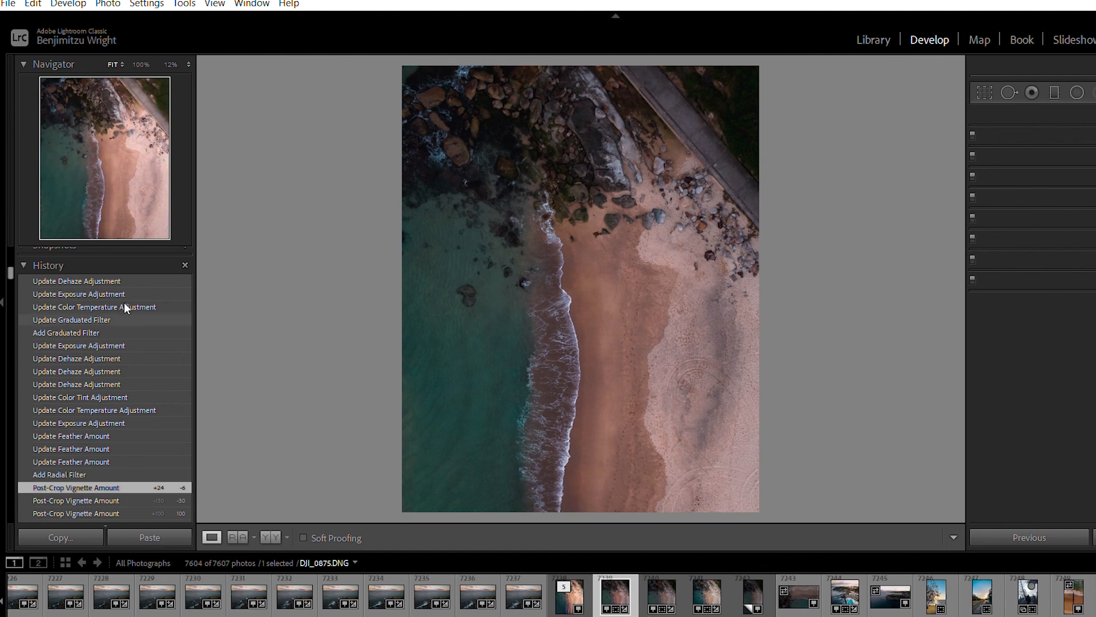
click(119, 281)
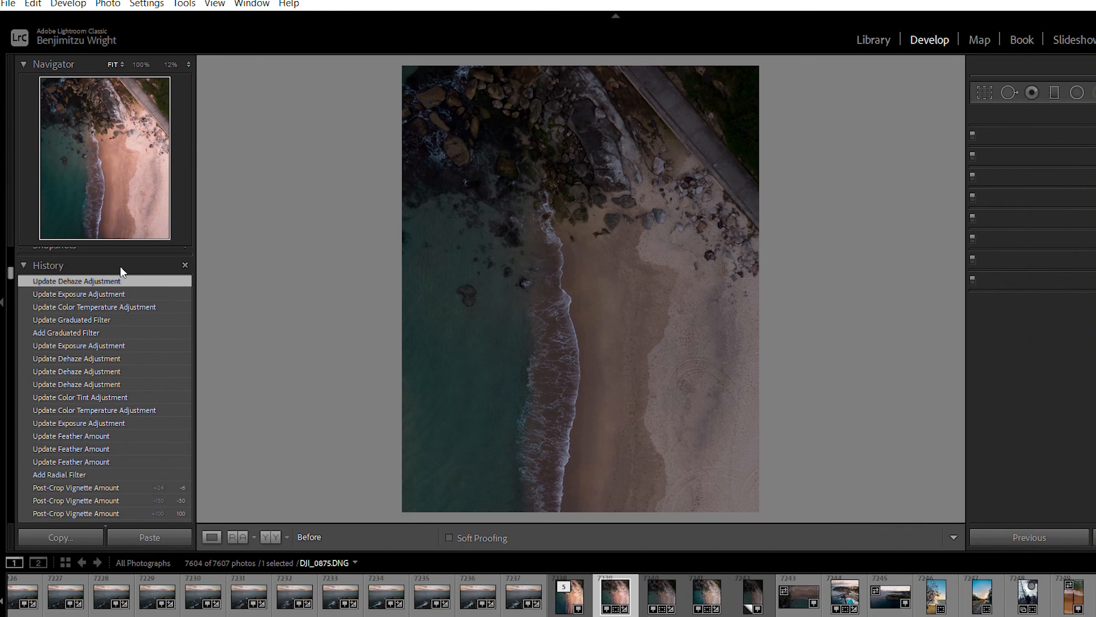
key(backslash)
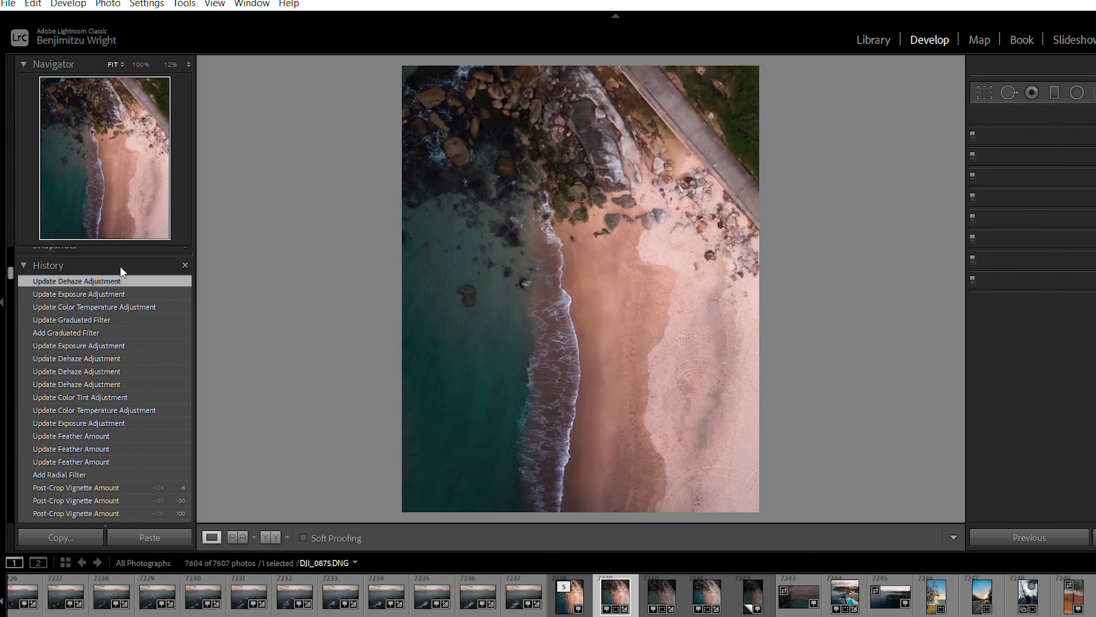